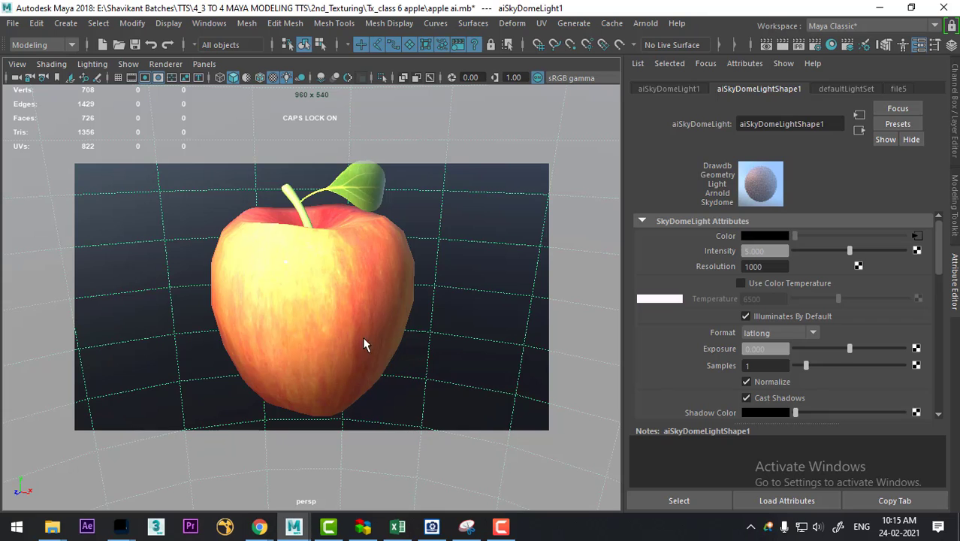
Select the apple and switch it to smooth mesh preview (3).
left_click(359, 335)
left_click_drag(358, 334, 343, 356, "alt")
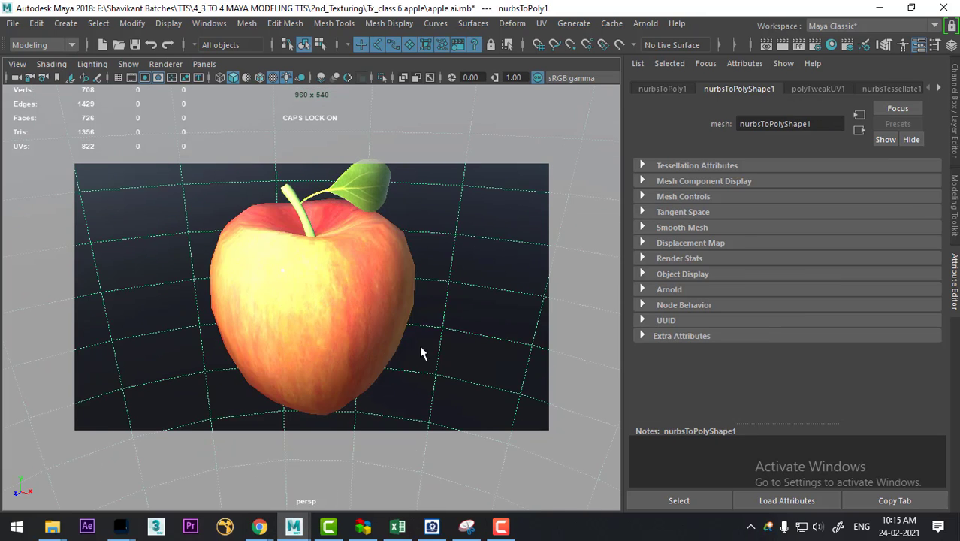
left_click(326, 313)
key("3")
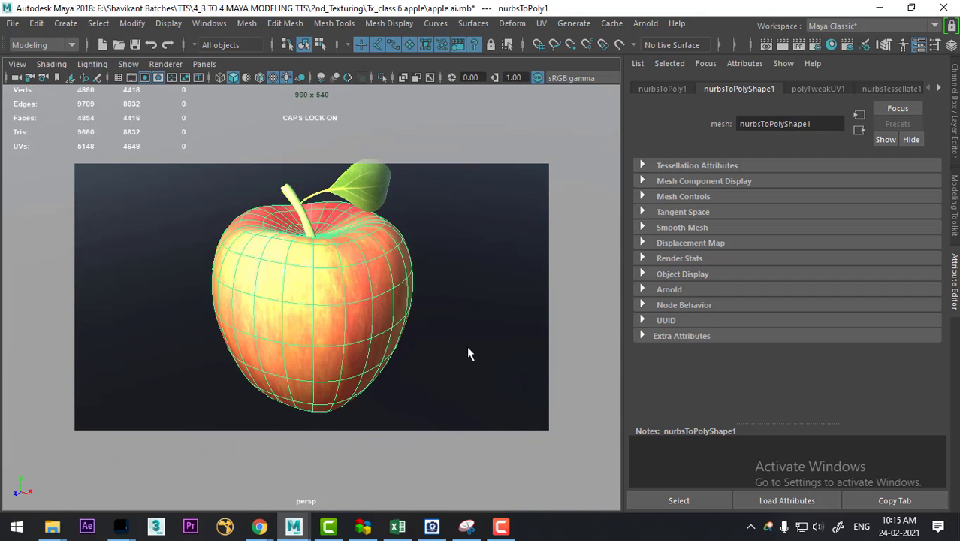
left_click_drag(466, 345, 413, 349, "alt")
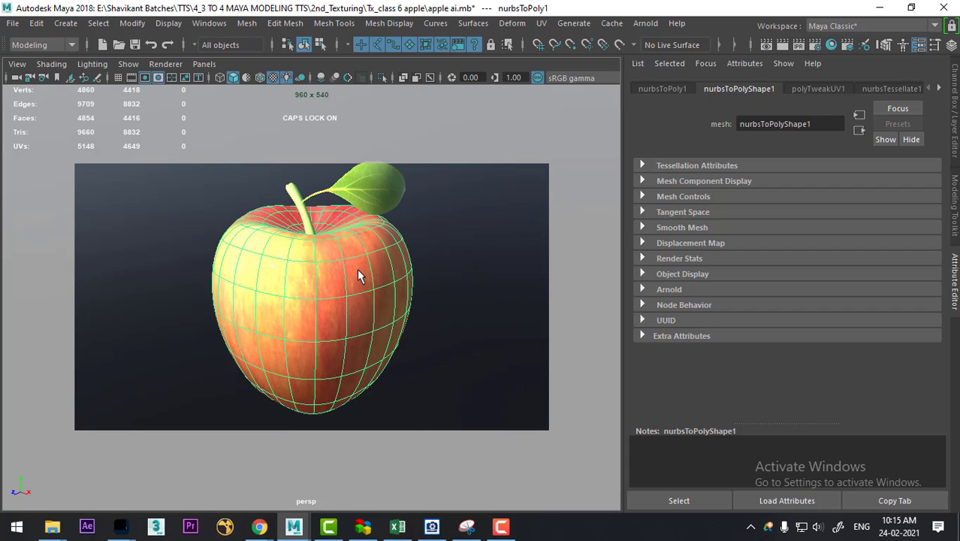
right_click_drag(357, 276, 378, 473)
Reselect the apple and bring up its material attributes.
left_click(358, 284)
left_click(346, 278)
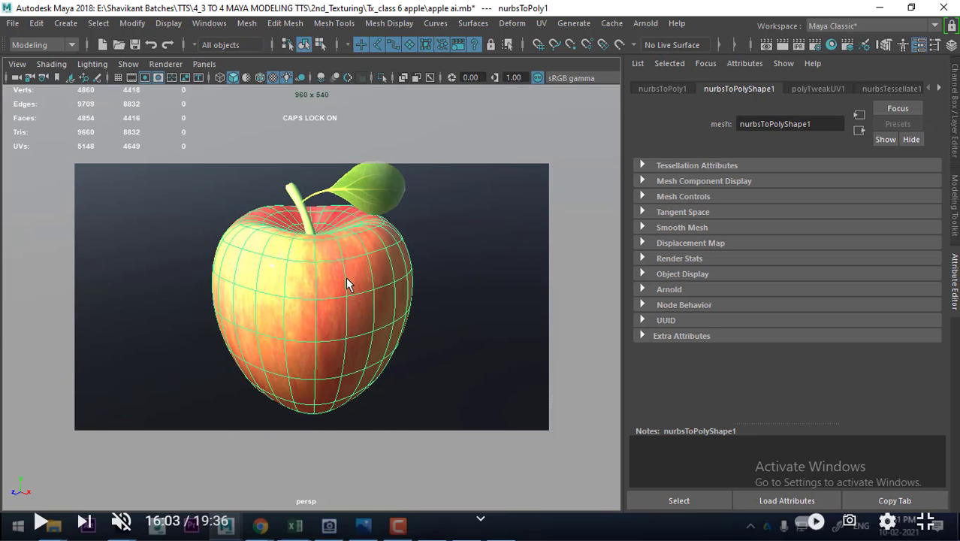
right_click_drag(346, 276, 343, 461)
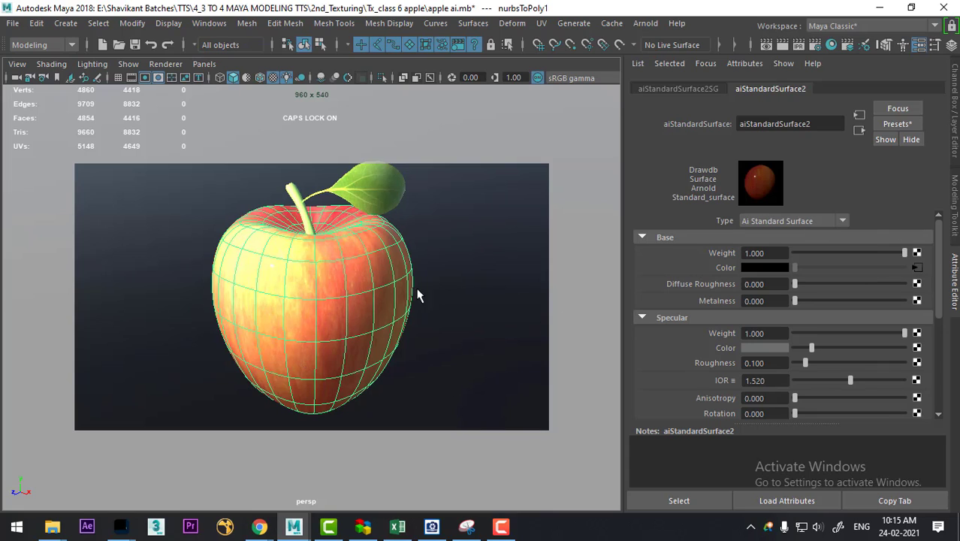
mouse_move(52, 528)
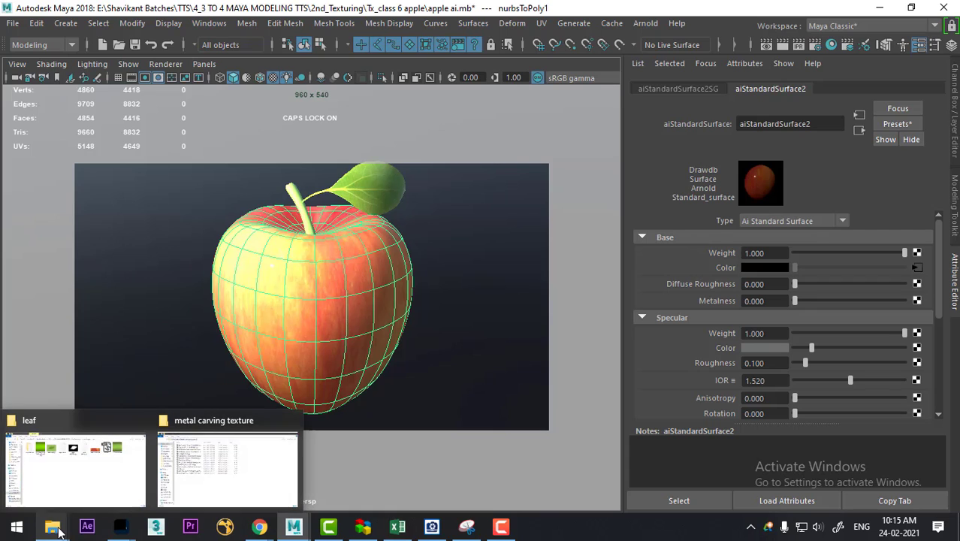
Open apple texture.jpg from the leaf folder in Adobe Photoshop 2020.
left_click(96, 478)
right_click(616, 112)
mouse_move(652, 207)
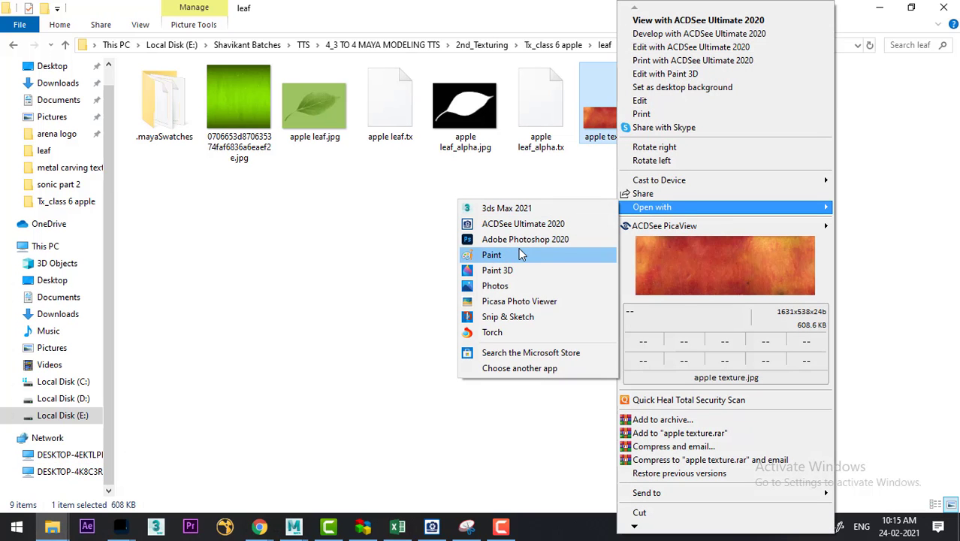
left_click(518, 240)
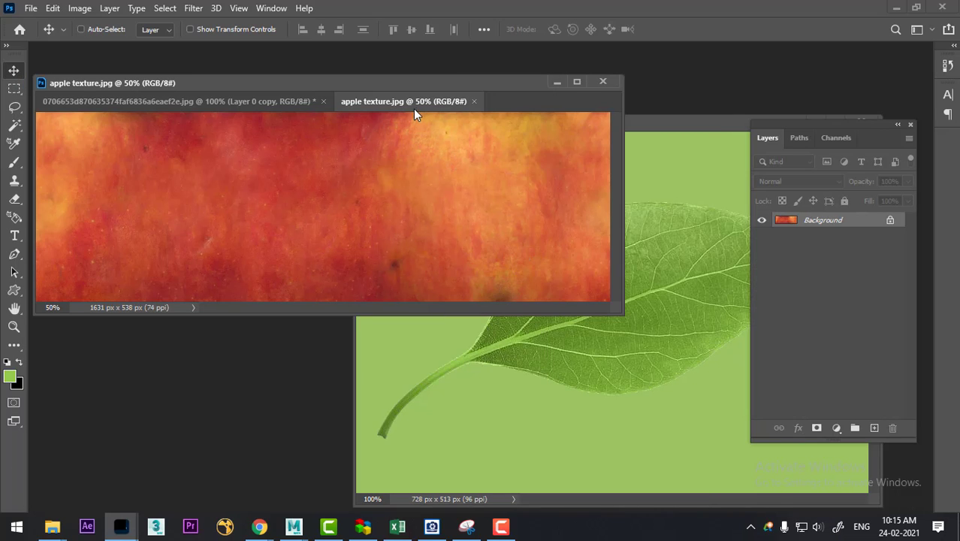
Convert the Background to Layer 0 and add a Hue/Saturation layer with saturation -100.
double_click(863, 223)
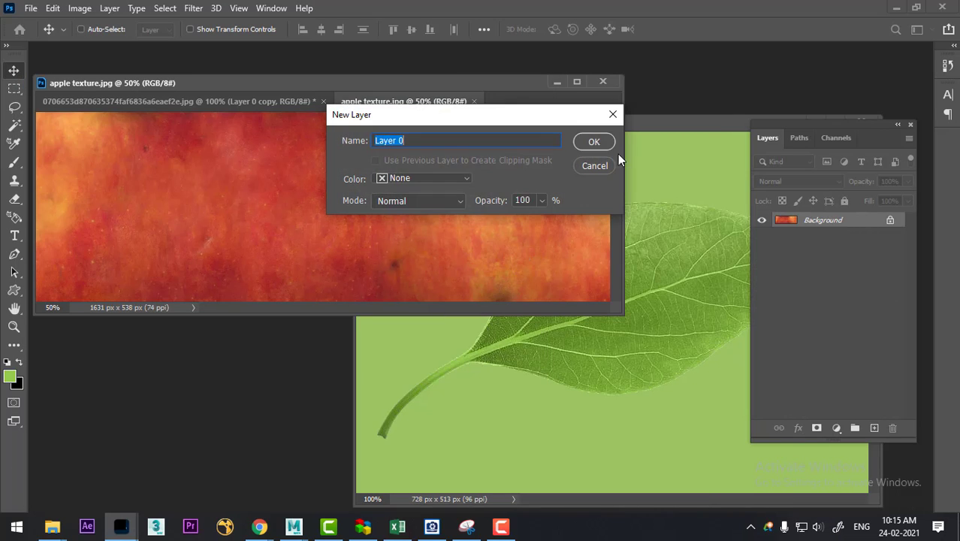
left_click(601, 145)
left_click(839, 428)
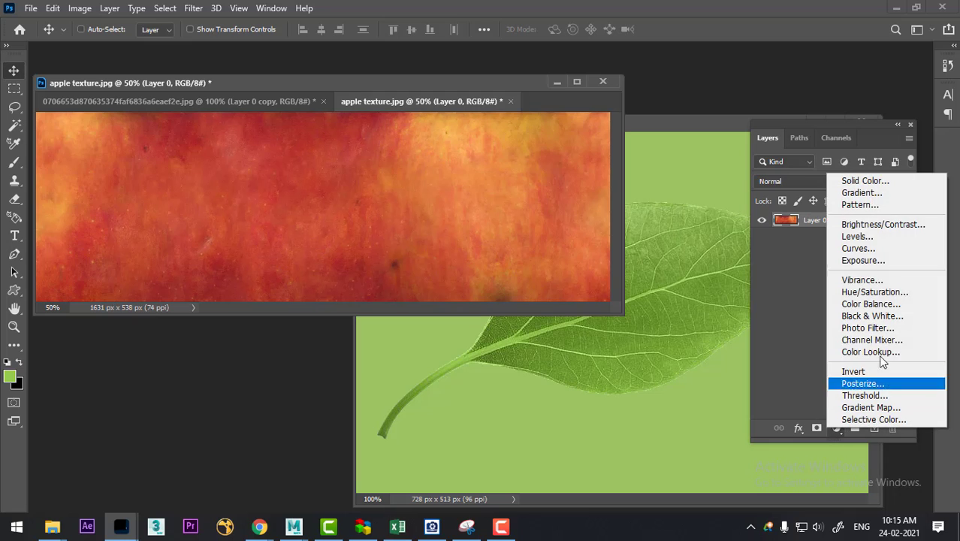
left_click(911, 299)
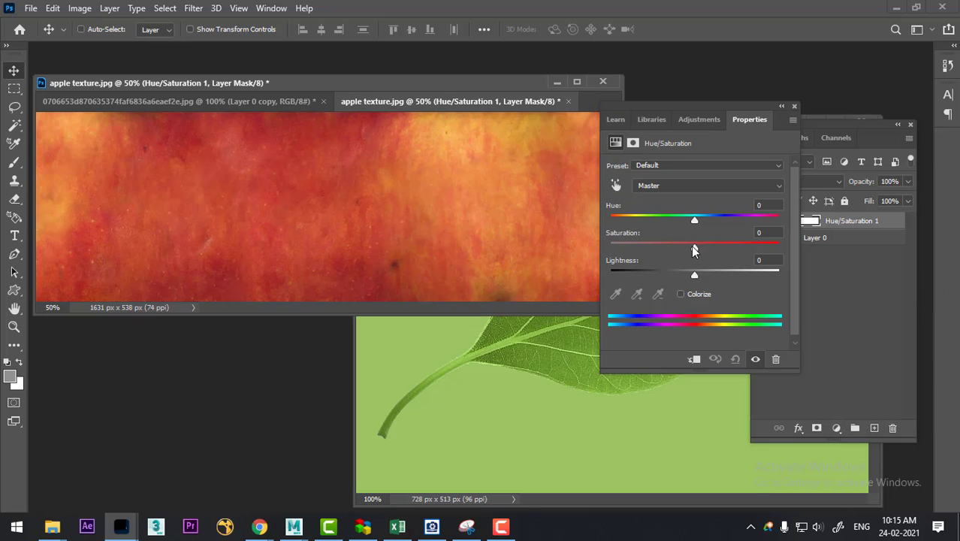
left_click_drag(693, 247, 412, 280)
left_click(793, 106)
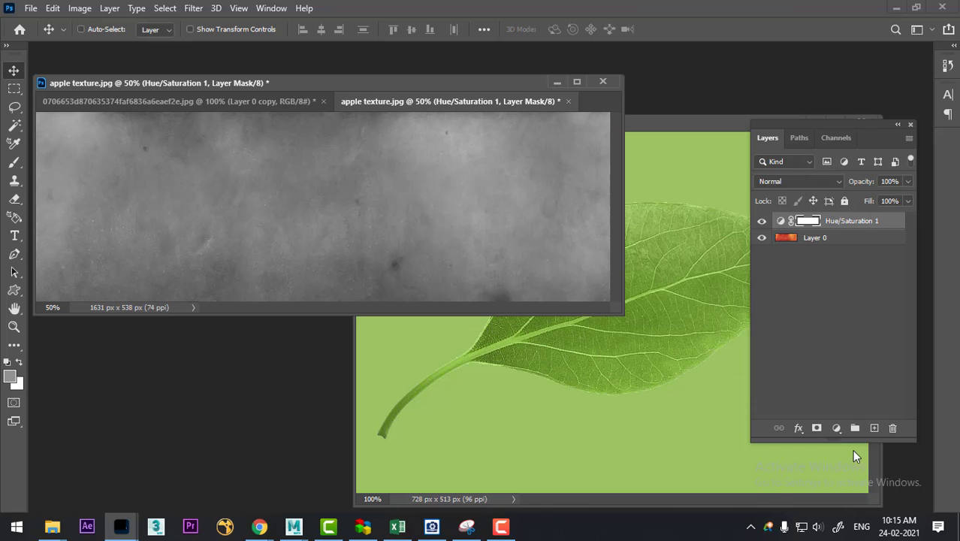
Add a Brightness/Contrast layer at brightness 65 and bring up Save As.
left_click(836, 428)
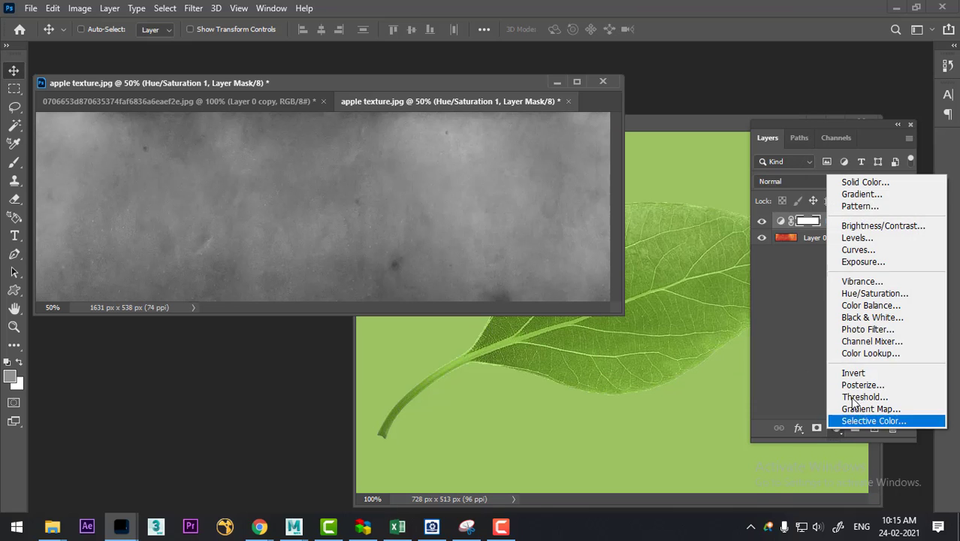
left_click(871, 226)
mouse_move(700, 210)
left_mouse_down()
mouse_move(664, 208)
mouse_move(732, 214)
left_mouse_up()
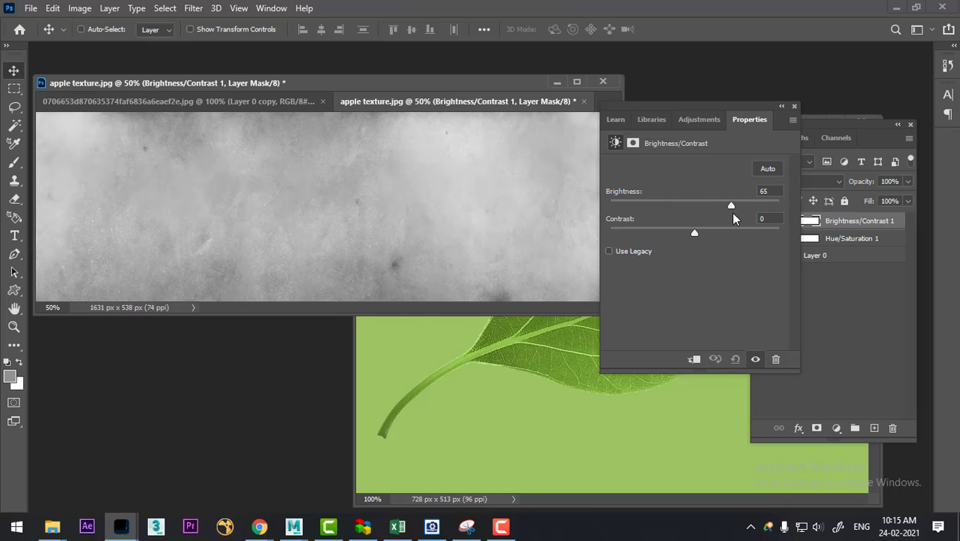
left_click(793, 105)
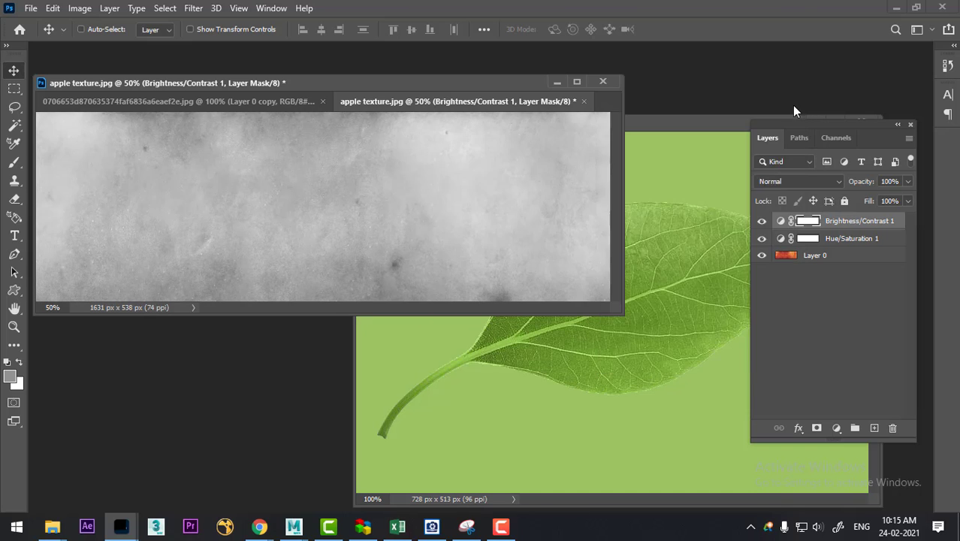
key("ctrl+shift+s")
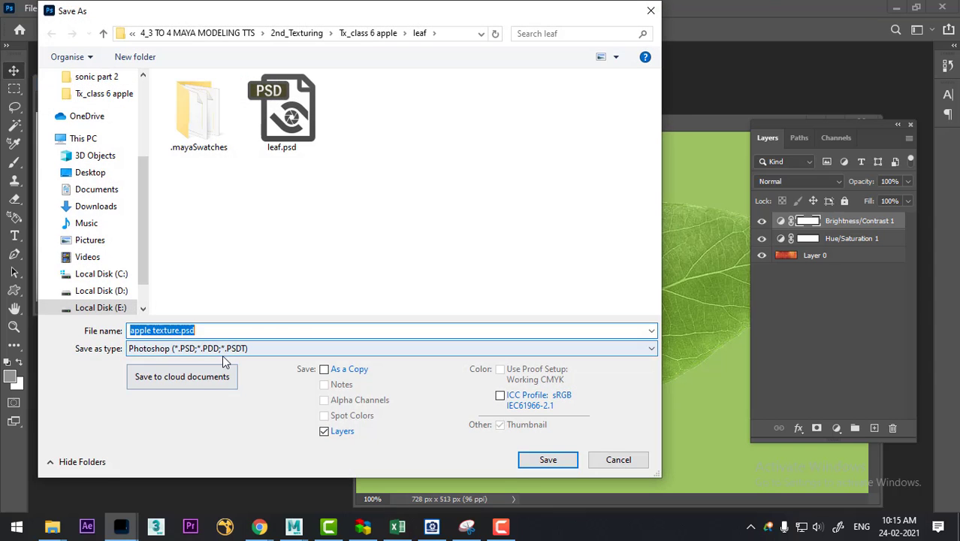
Save the texture as a JPEG named 'apple texture_BUMP'.
left_click(227, 349)
key("j")
key("Return")
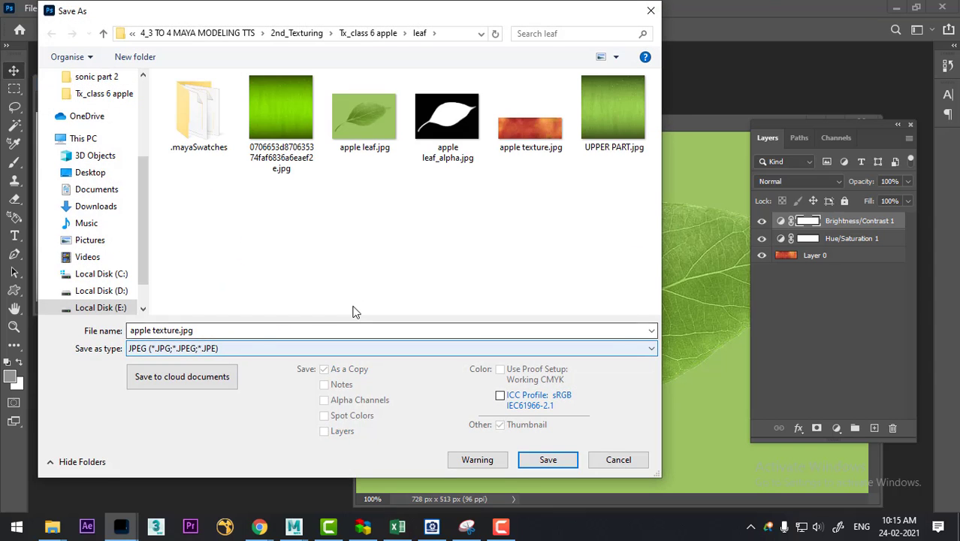
key("shift+Tab")
left_click(203, 330)
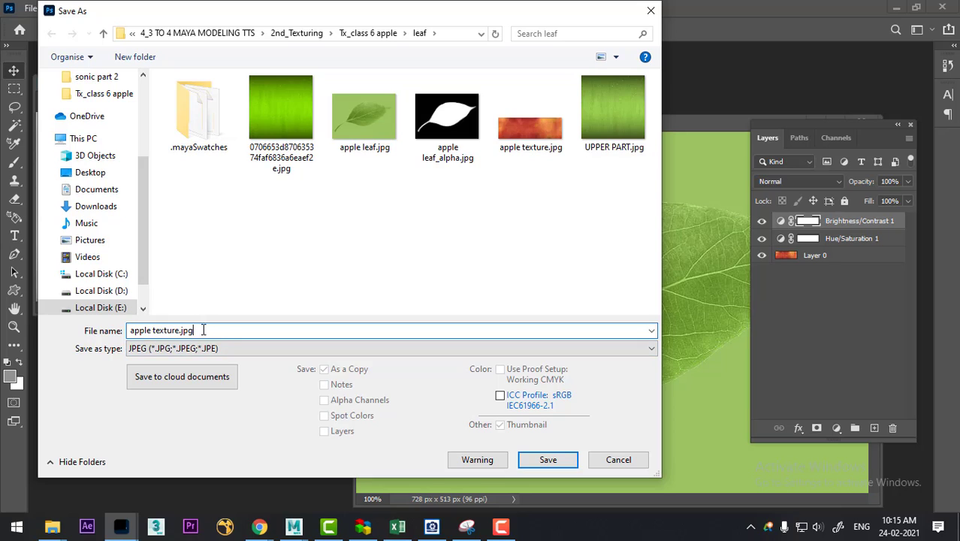
key("BackSpace")
key("BackSpace")
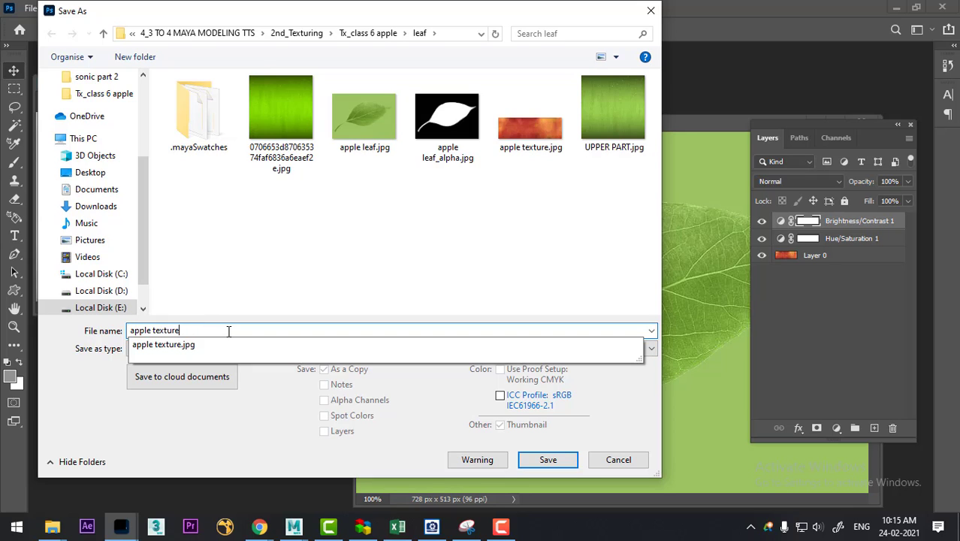
type("_BUMP")
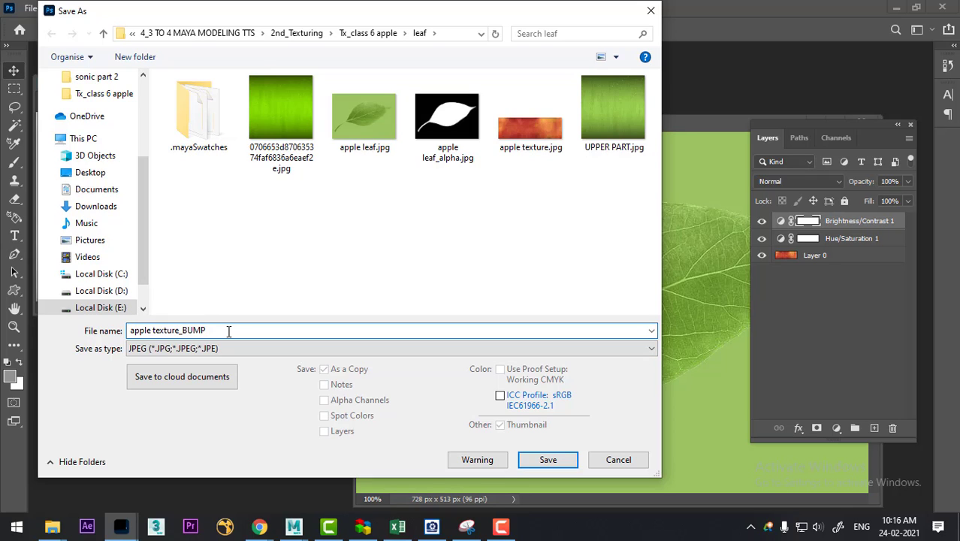
key("Return")
key("Return")
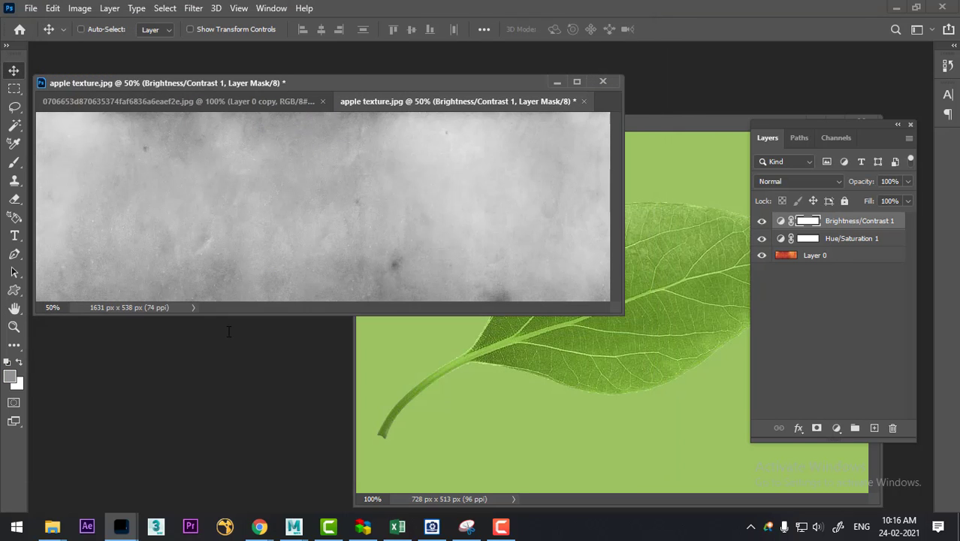
Lower the Brightness/Contrast brightness to -90.
double_click(780, 221)
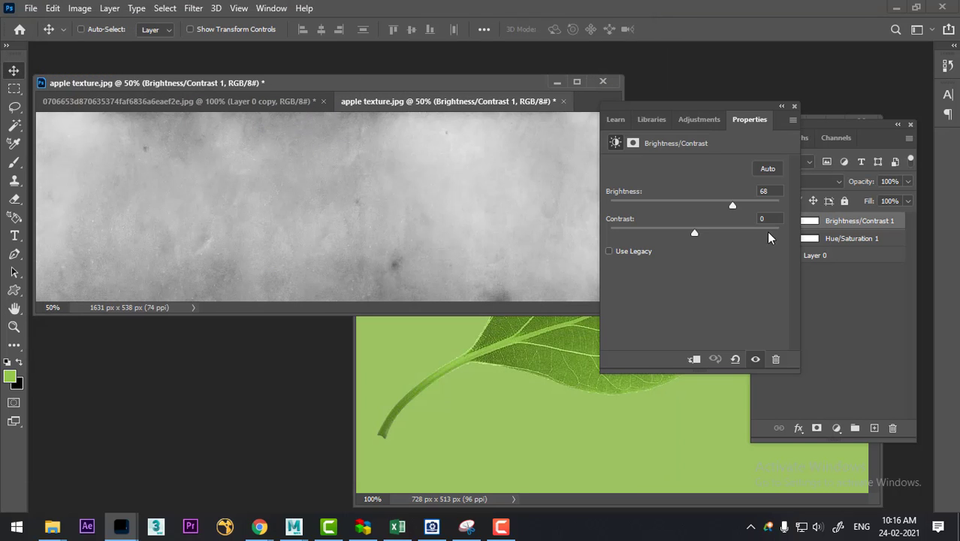
left_click_drag(733, 205, 644, 206)
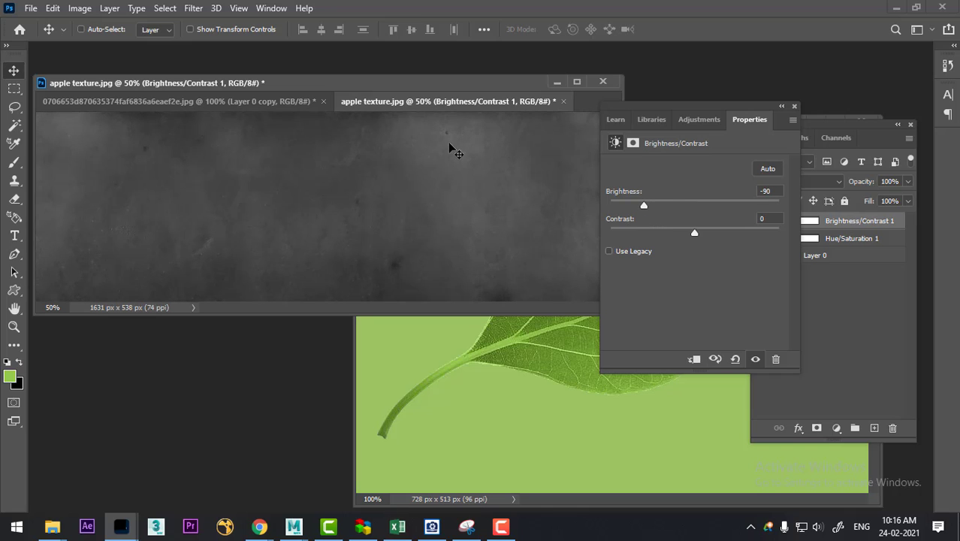
left_click(794, 106)
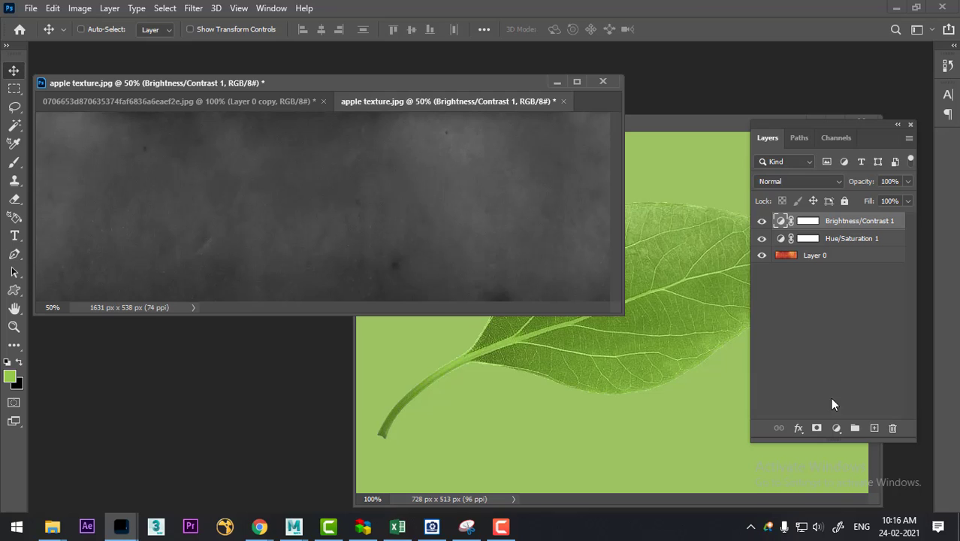
Add a new empty layer and set up the Brush tool with white as the painting colour.
left_click(874, 425)
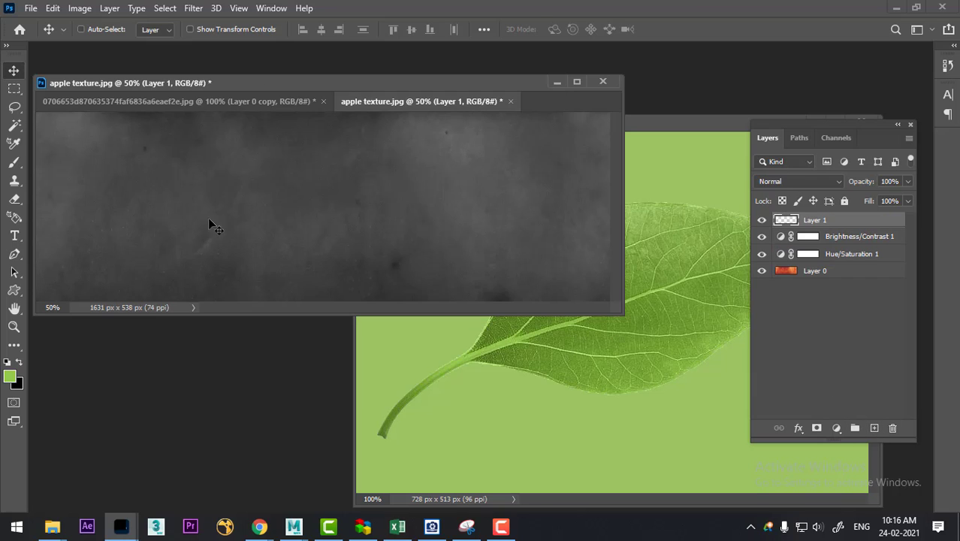
key("b")
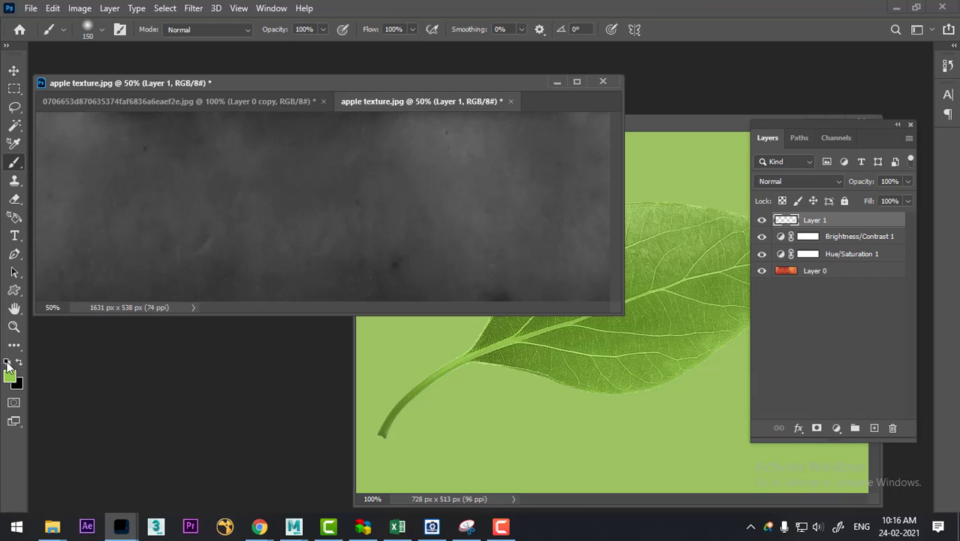
left_click(19, 361)
left_click(7, 363)
left_click(263, 188)
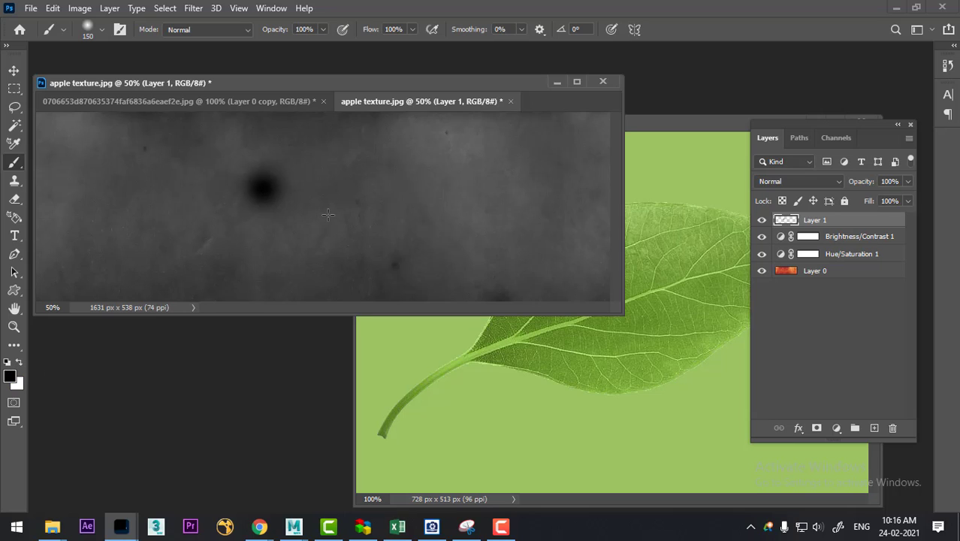
key("ctrl+z")
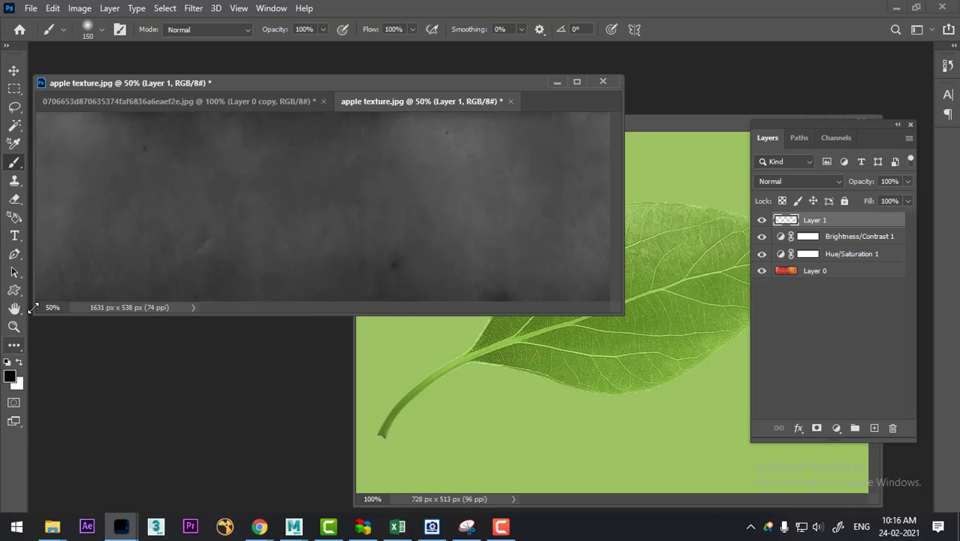
left_click(20, 364)
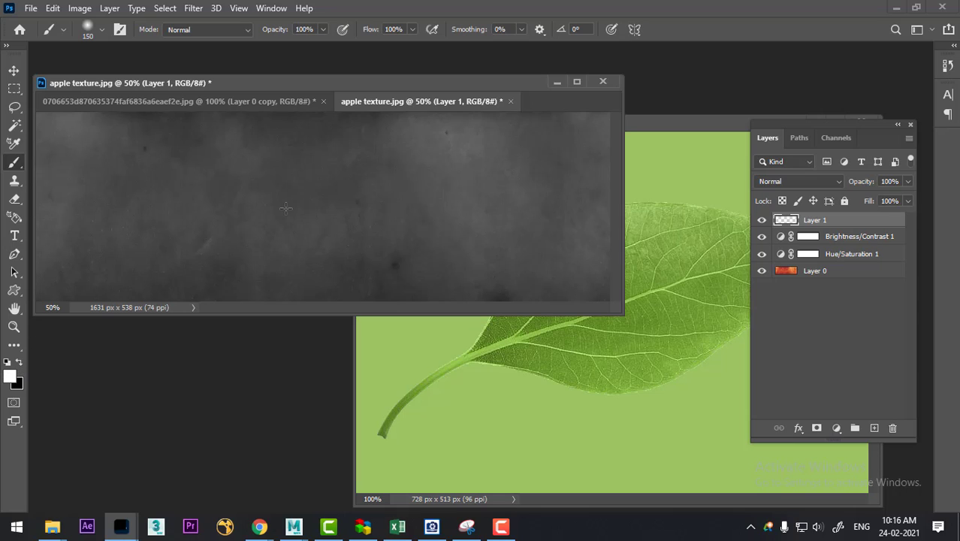
left_click(283, 189)
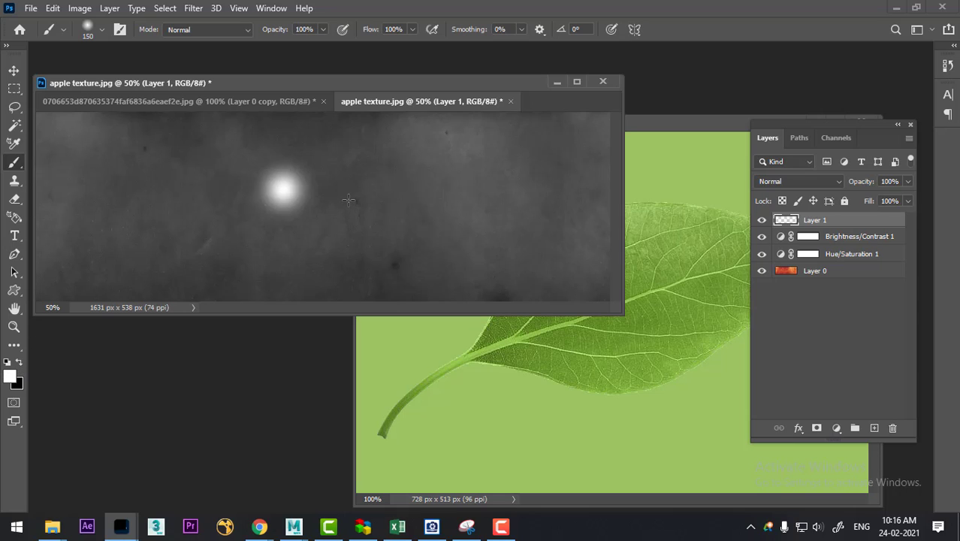
key("ctrl+z")
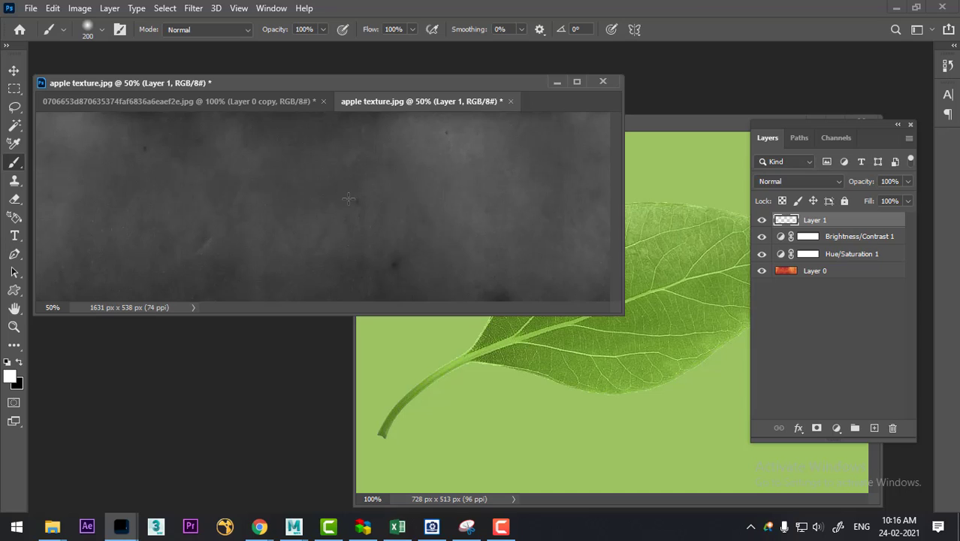
Paint soft white streaks with a 300 brush at 44% opacity and 61% flow.
key("bracketright")
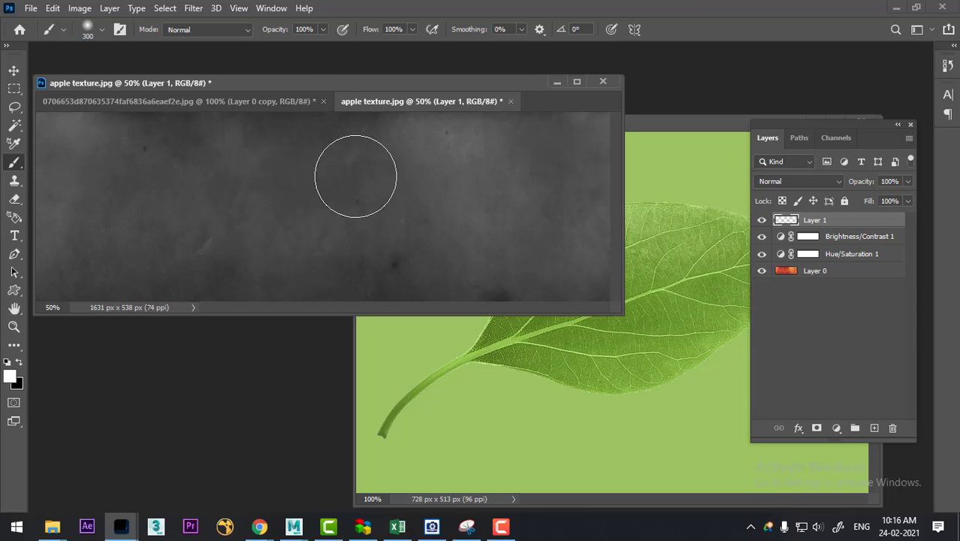
left_click_drag(281, 33, 267, 35)
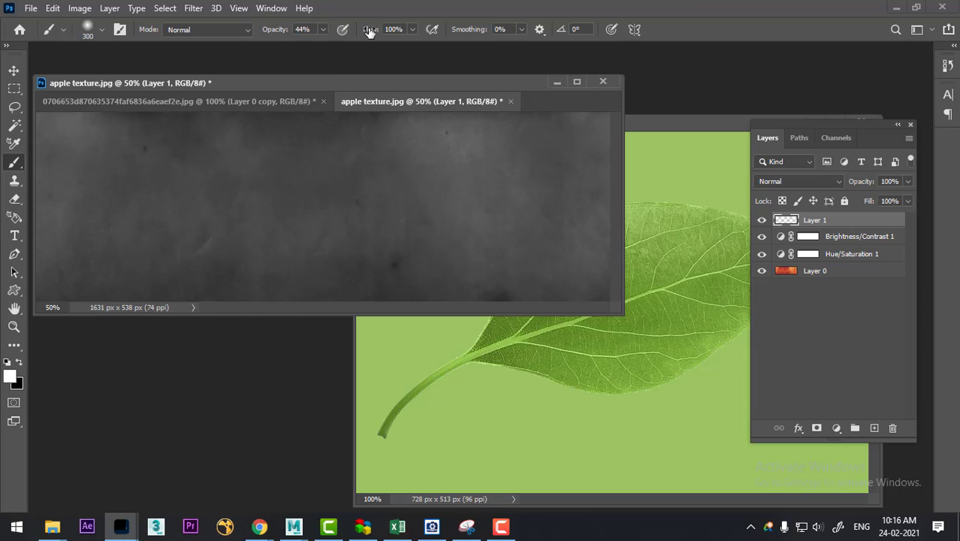
left_click_drag(369, 31, 340, 32)
left_click_drag(471, 171, 443, 167)
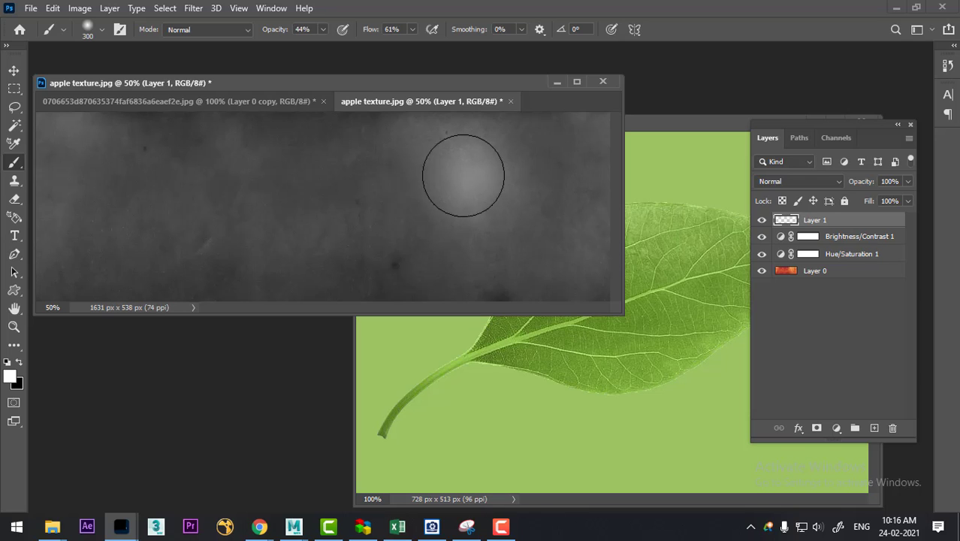
left_click_drag(338, 180, 103, 171)
left_click_drag(336, 182, 536, 171)
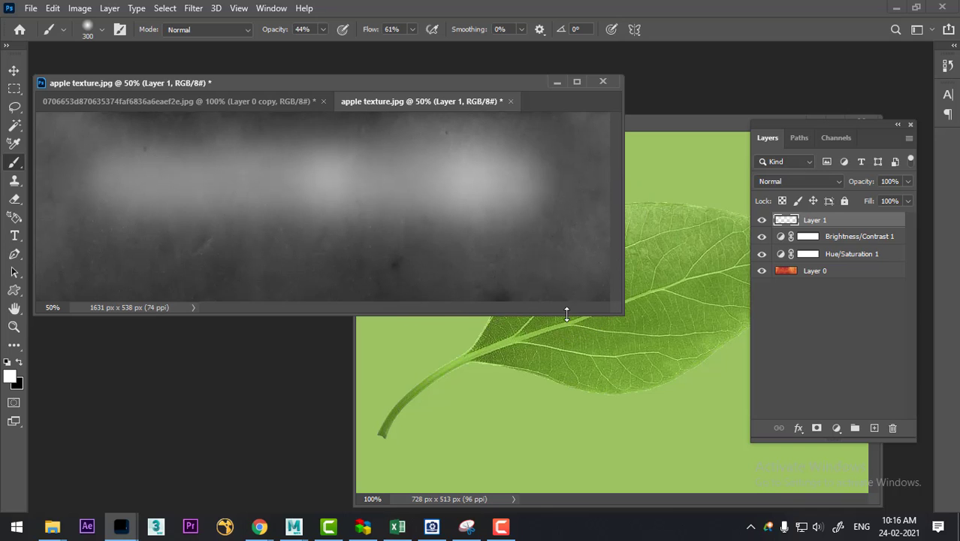
Save the highlighted texture as a JPEG named 'apple texture_spec'.
key("ctrl+shift+s")
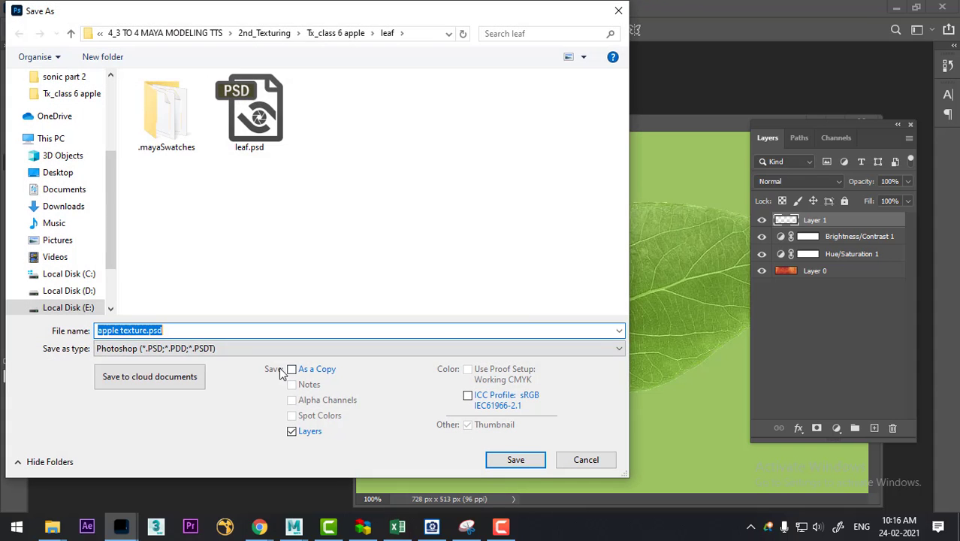
left_click(243, 347)
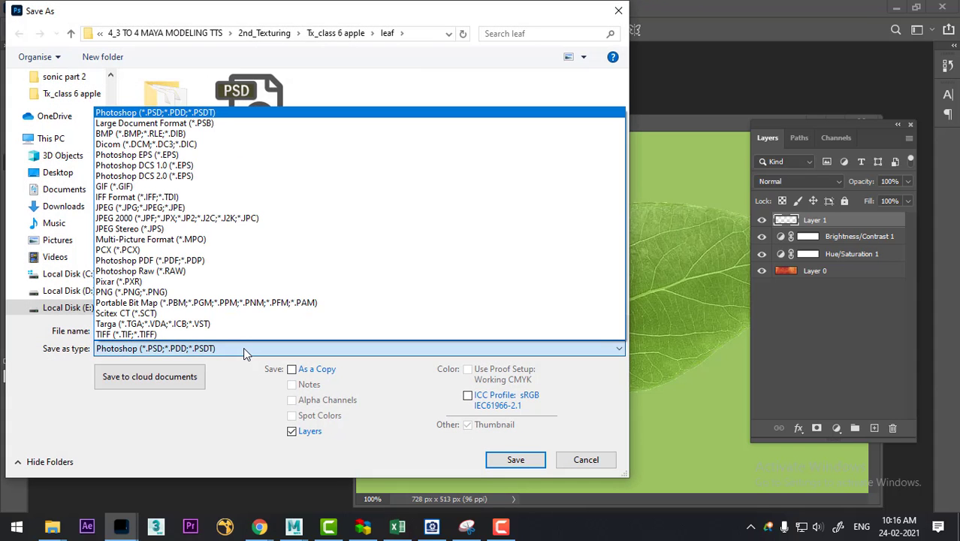
key("j")
key("Return")
left_click(200, 330)
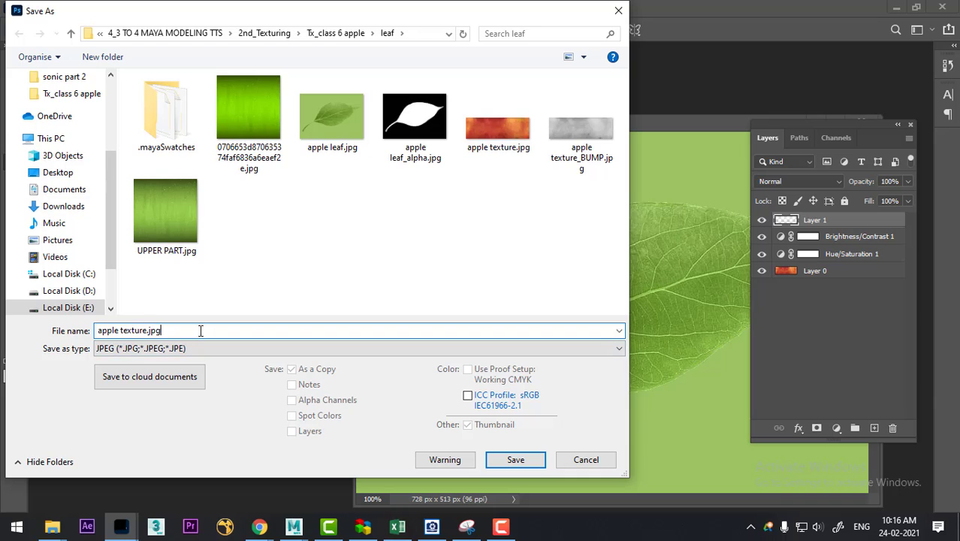
key("BackSpace")
key("BackSpace")
key("BackSpace")
key("BackSpace")
type("_")
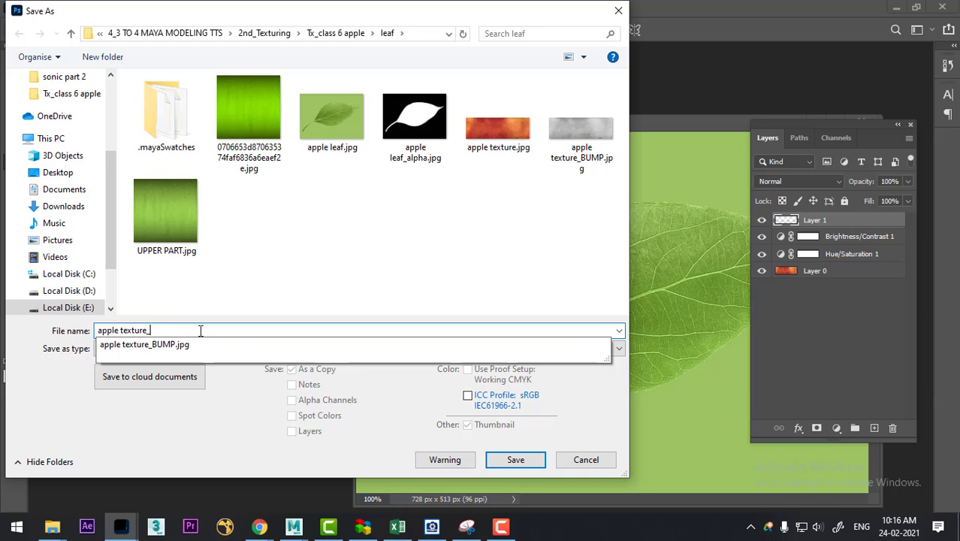
type("spec")
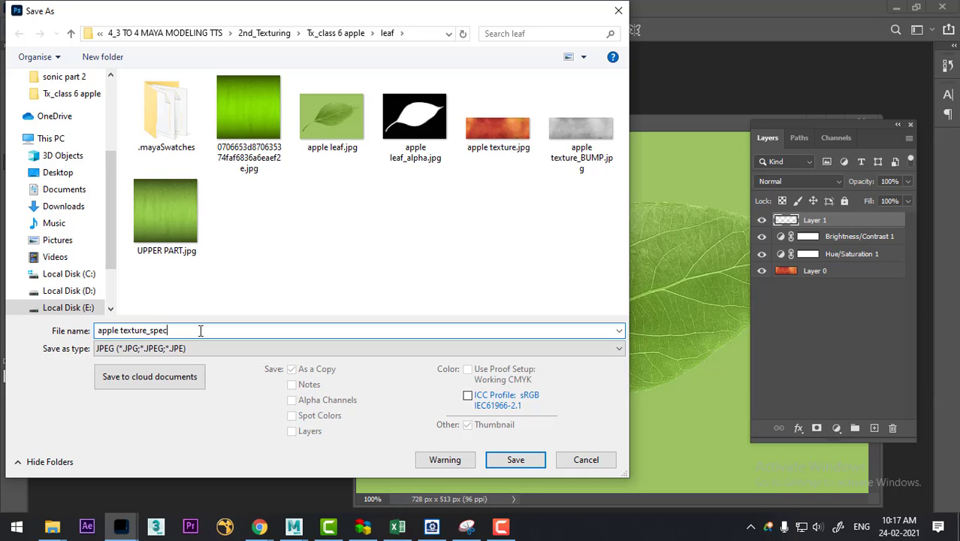
key("Return")
key("Return")
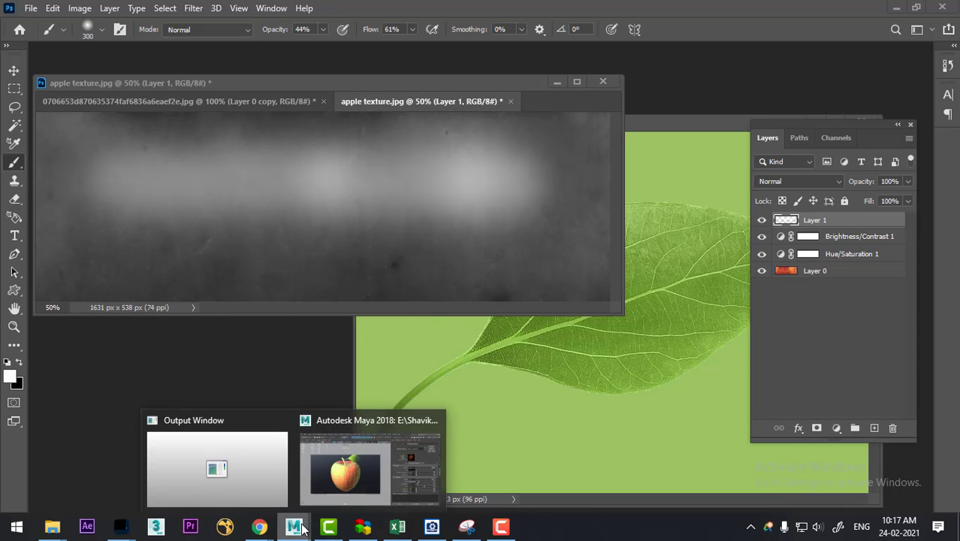
Assign the apple a new Arnold aiStandardSurface material named 'apple'.
left_click(329, 479)
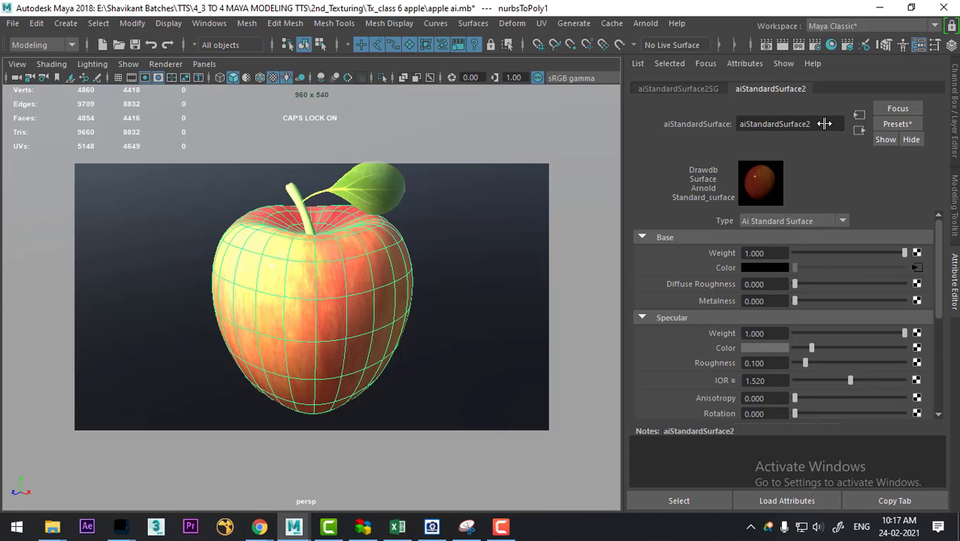
left_click(452, 321)
left_click(380, 298)
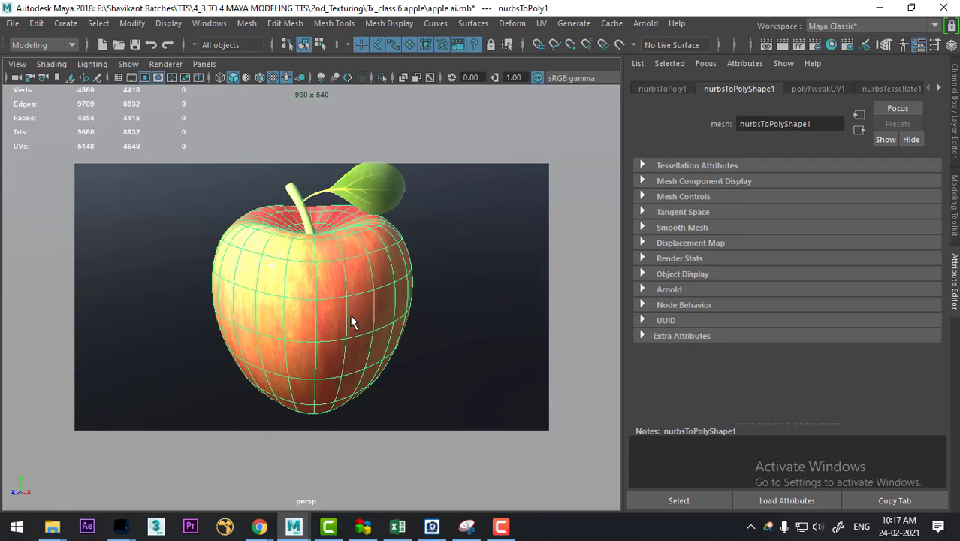
right_click(335, 286)
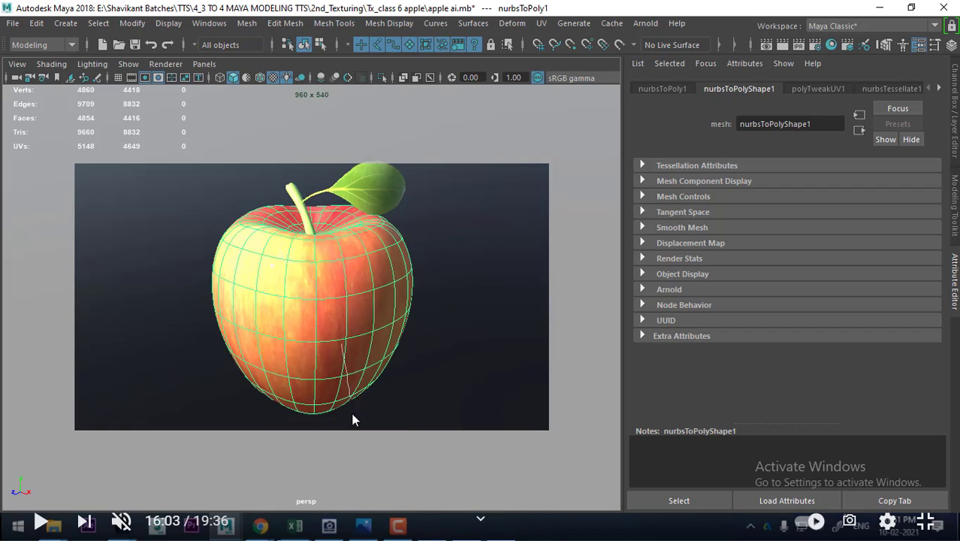
right_click(352, 419)
left_click(350, 481)
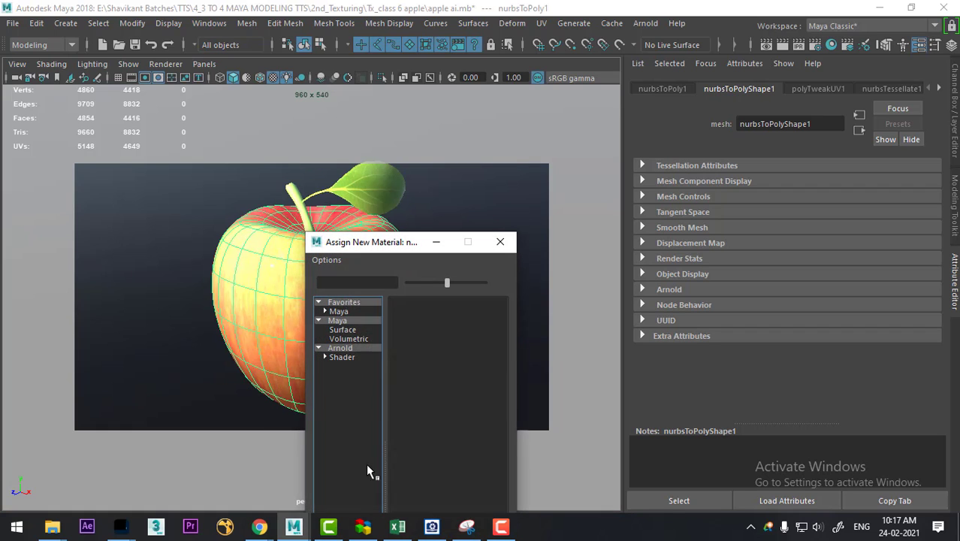
left_click(339, 348)
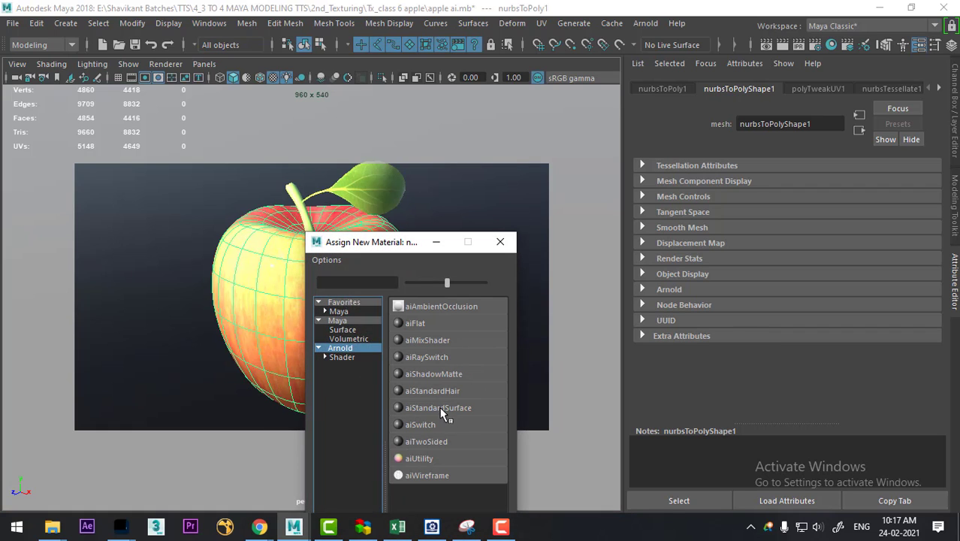
left_click(431, 407)
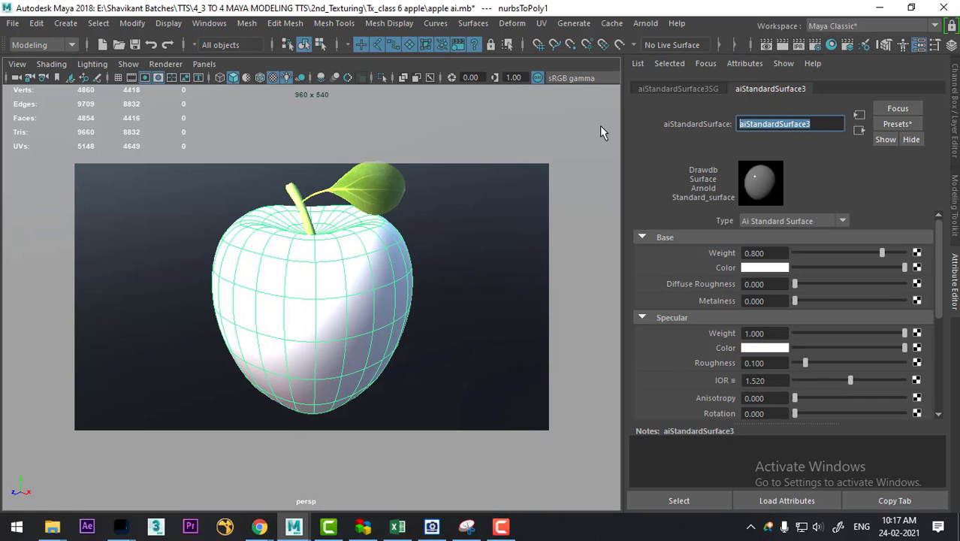
type("apple")
key("Return")
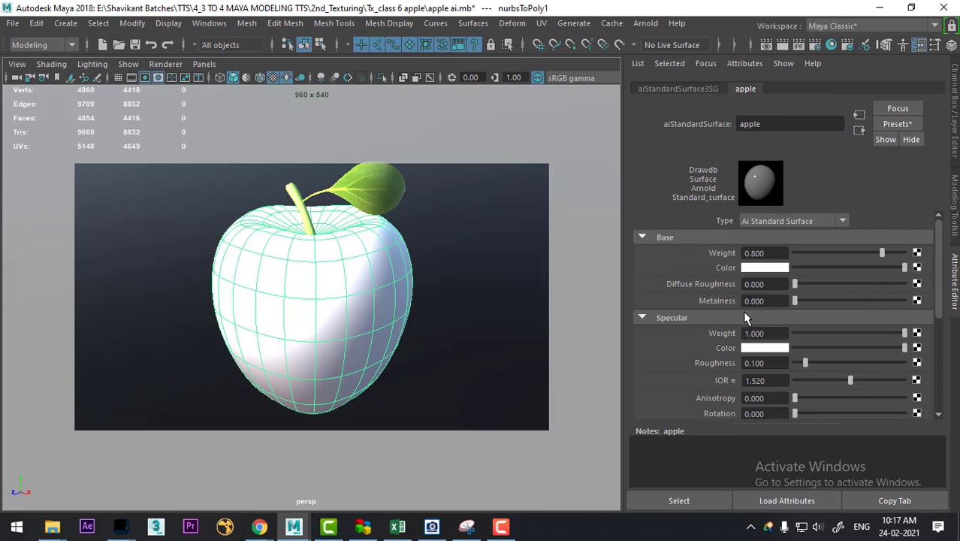
Expand the material's Transmission, Subsurface, Coat, Emission, Thin Film and Geometry sections.
scroll(744, 315, "down", 1)
scroll(743, 314, "down", 1)
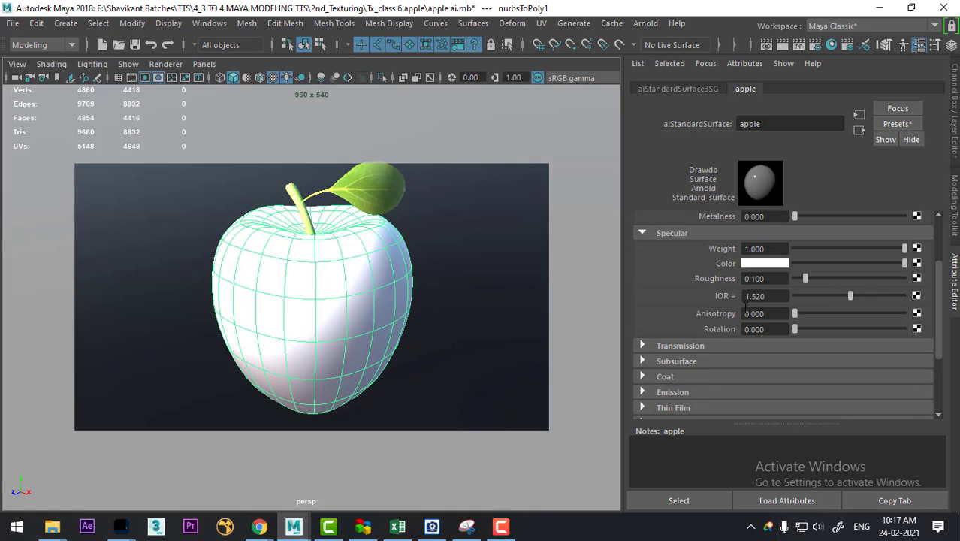
scroll(700, 323, "up", 1)
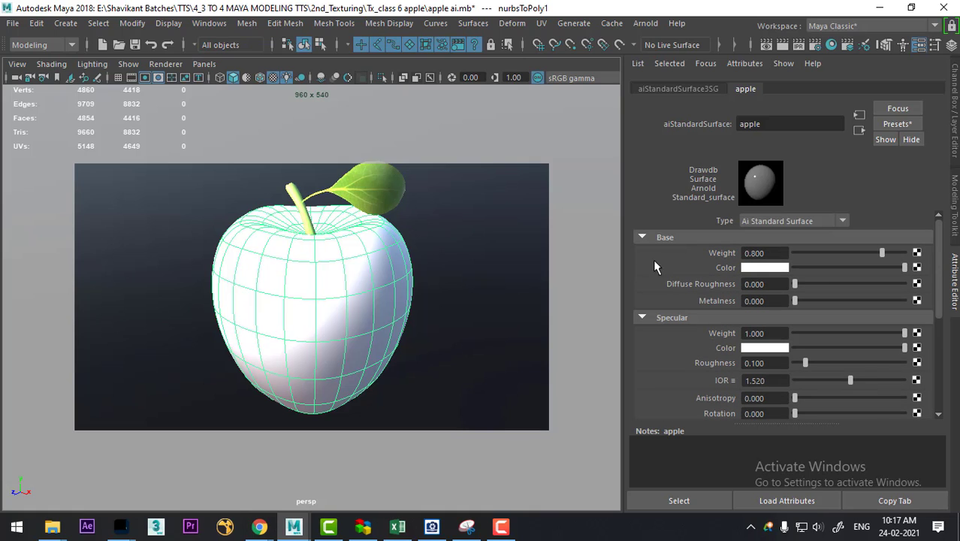
scroll(687, 301, "down", 1)
scroll(697, 361, "down", 1)
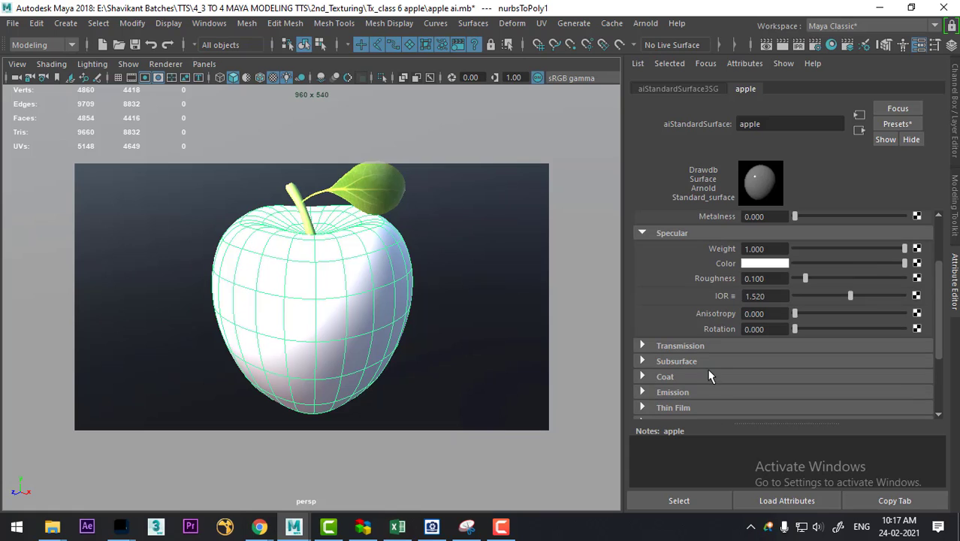
scroll(686, 344, "down", 1)
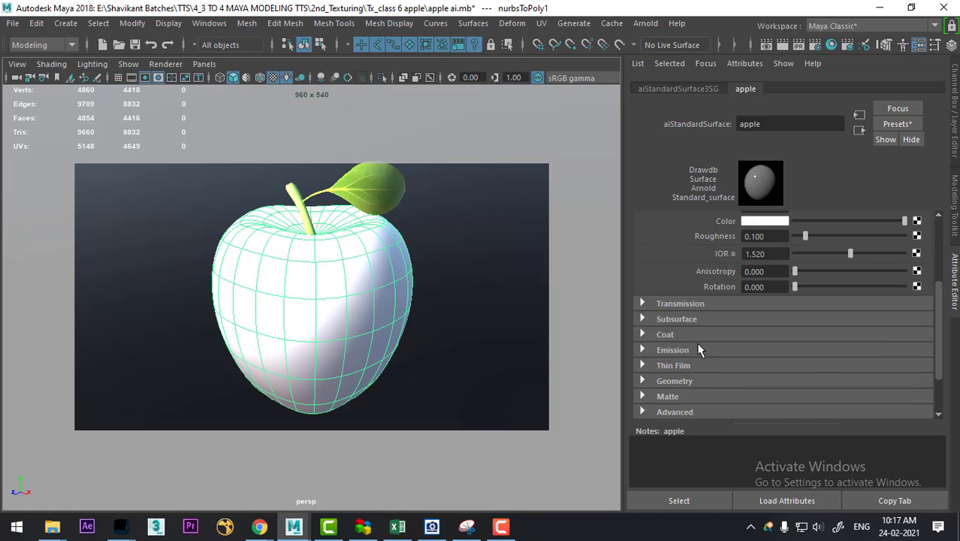
left_click(700, 299)
scroll(710, 358, "down", 1)
scroll(706, 346, "down", 1)
left_click(697, 304)
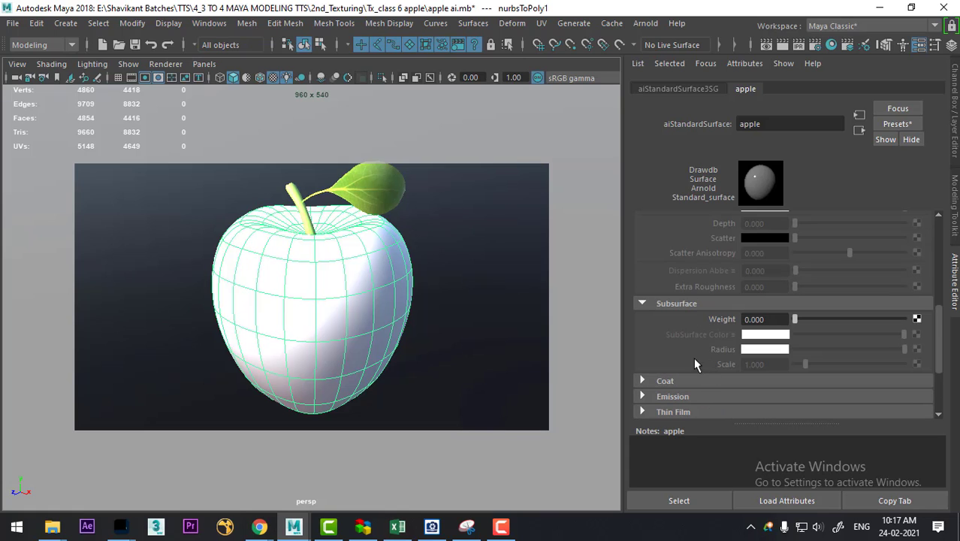
left_click(692, 380)
scroll(701, 351, "down", 1)
scroll(701, 350, "down", 1)
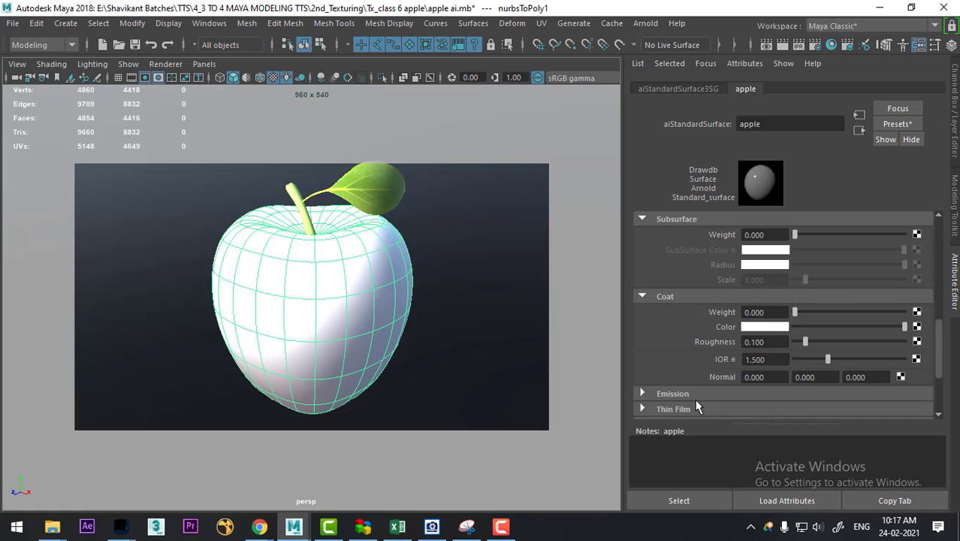
left_click(695, 395)
scroll(698, 361, "down", 2)
left_click(702, 301)
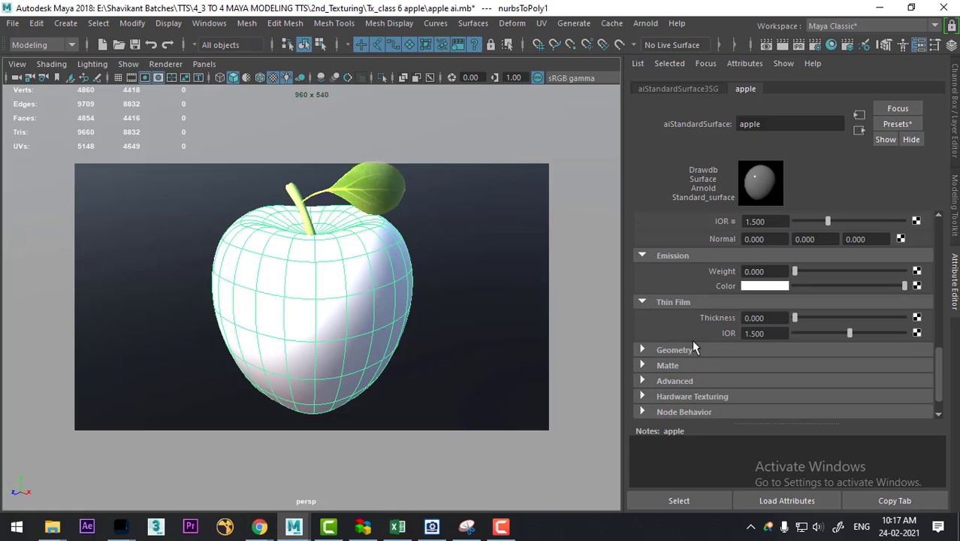
left_click(700, 349)
scroll(671, 379, "down", 2)
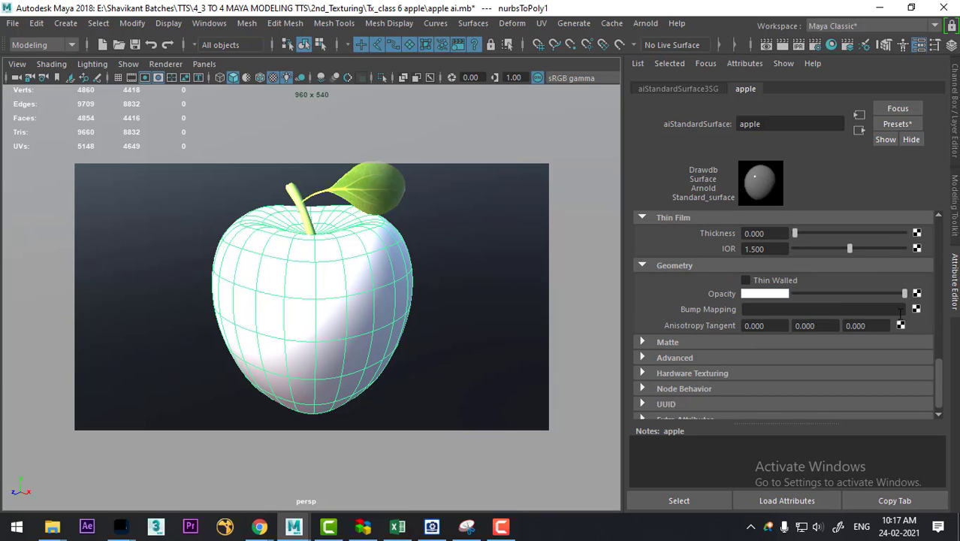
Connect a file texture to Bump Mapping and load apple texture_BUMP.jpg from the leaf folder.
left_click(915, 309)
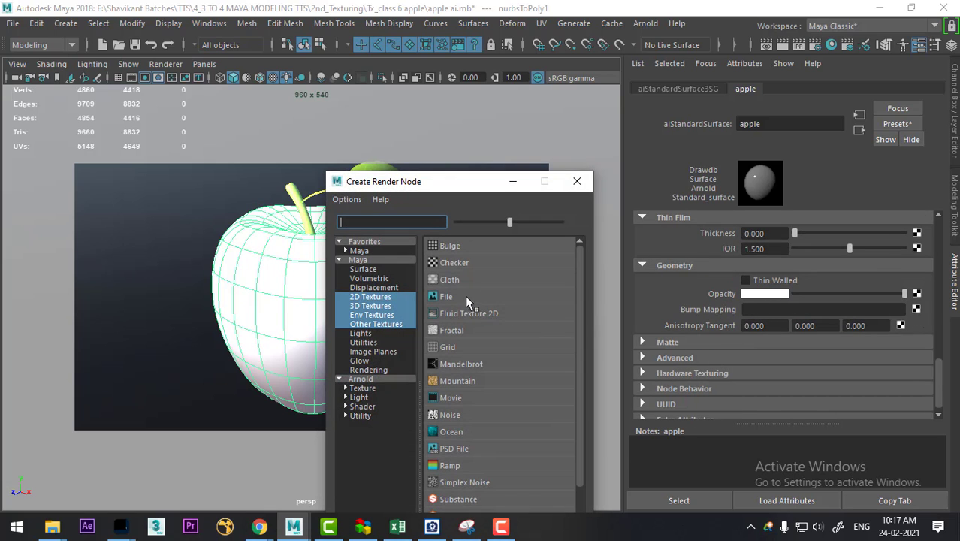
left_click(465, 295)
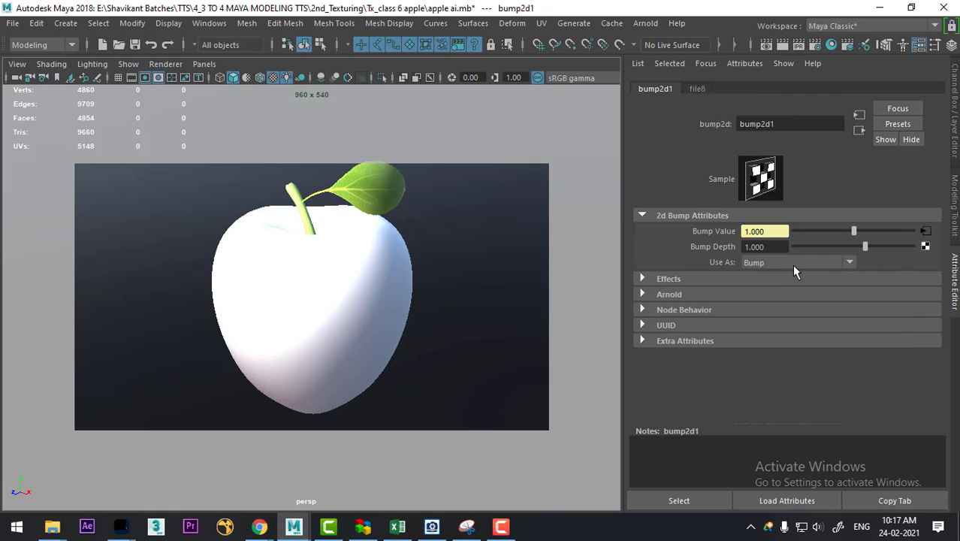
left_click(925, 231)
left_click(920, 280)
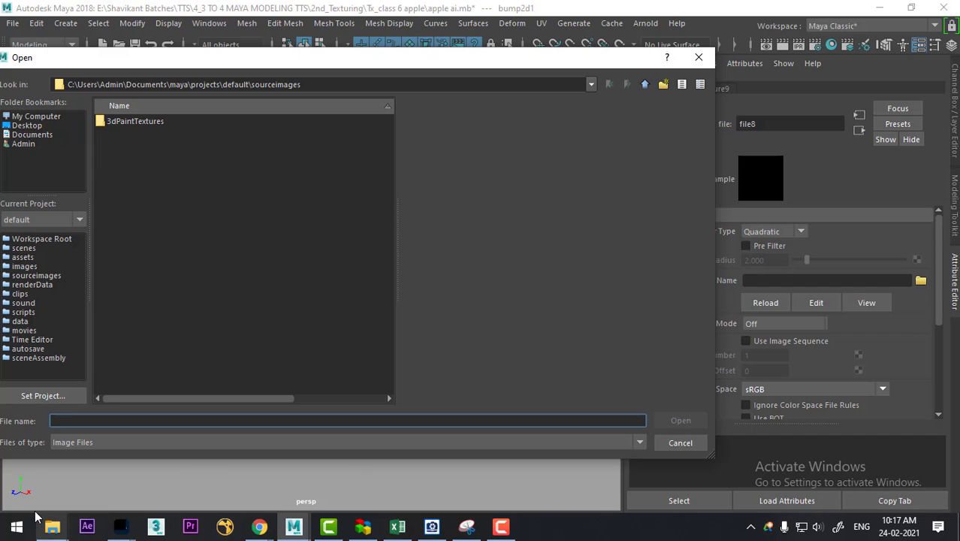
left_click(105, 488)
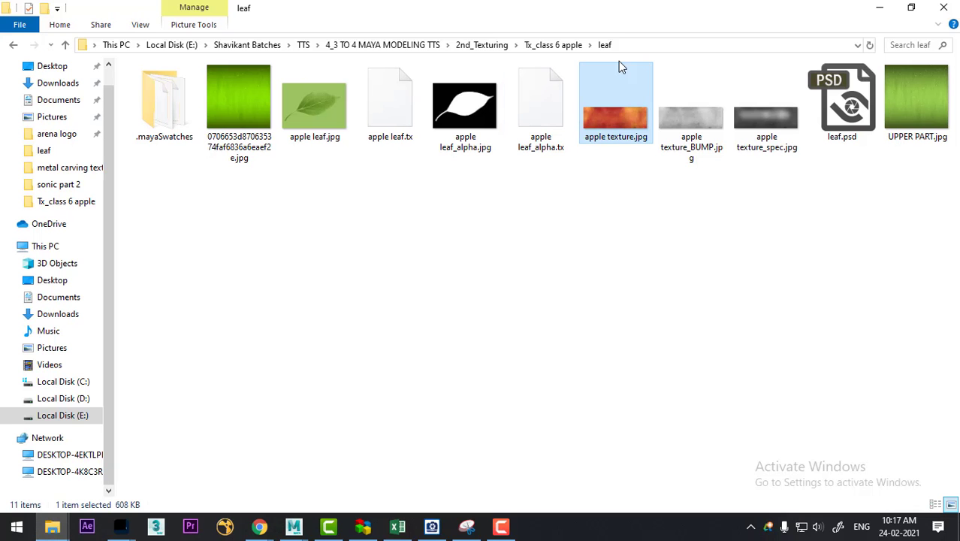
left_click(636, 45)
left_click(880, 7)
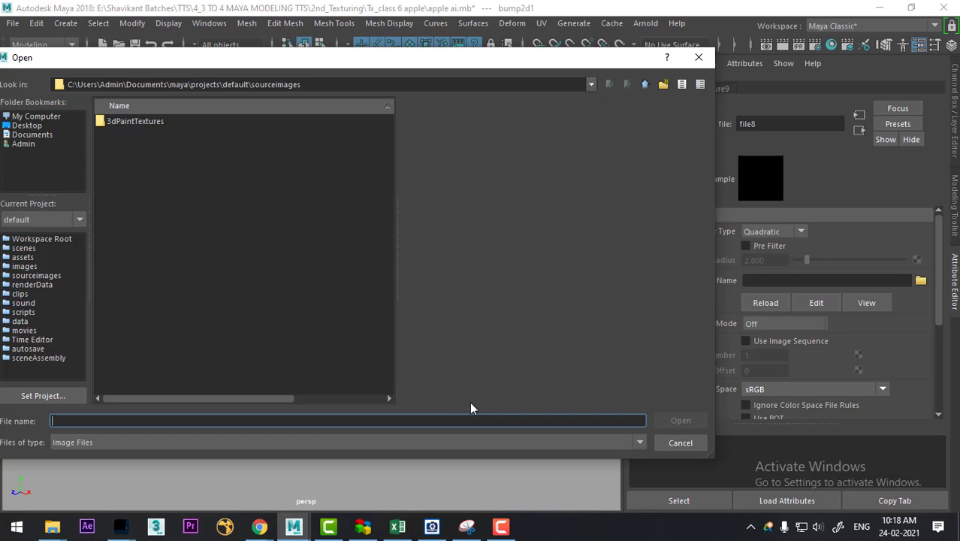
type("E:\\Shavikant Batches\\TTS\\4_3 TO 4 MAYA MODELING TTS\\2nd_Texturing\\Tx_class 6 apple\\leaf")
key("Return")
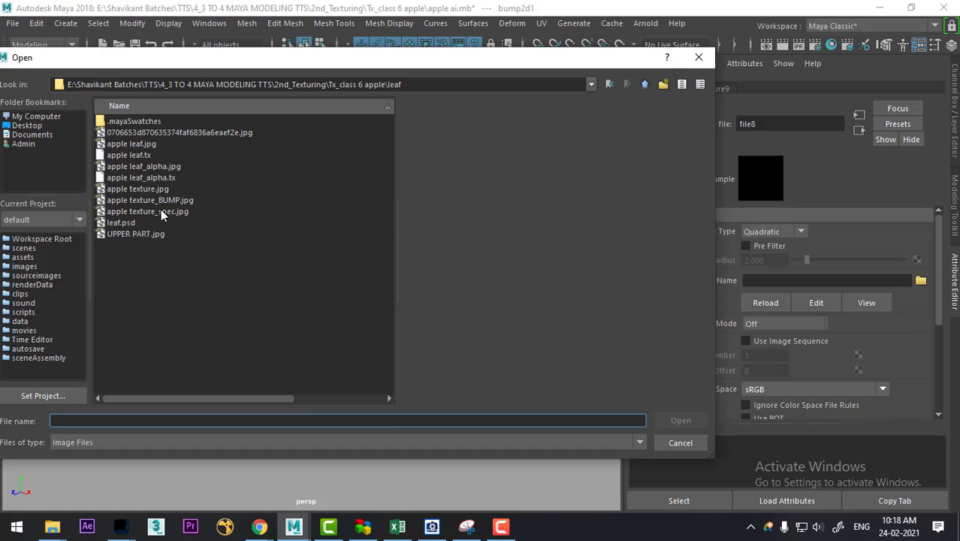
double_click(154, 200)
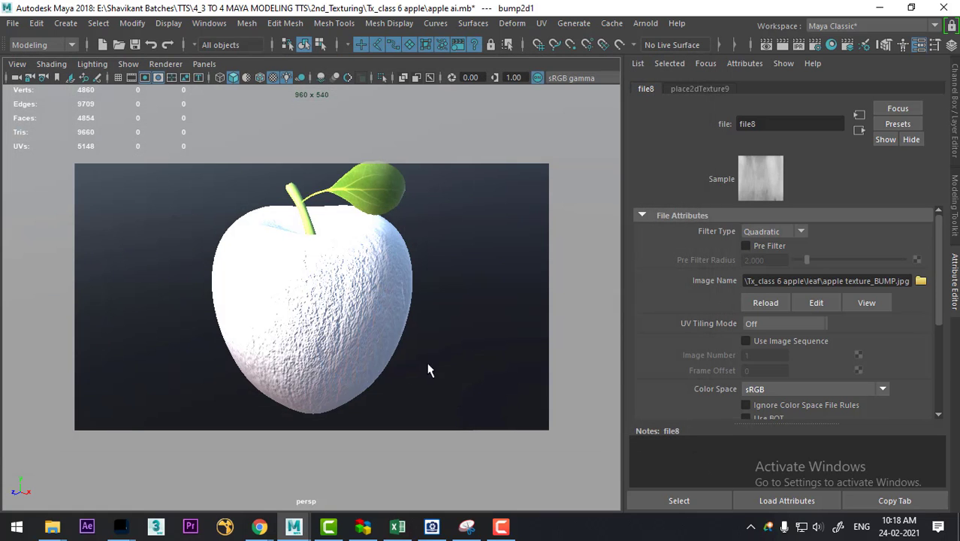
Set the bump2d1 Bump Depth to 0.010.
mouse_move(428, 359)
left_mouse_down("alt")
mouse_move(335, 329)
mouse_move(407, 321)
mouse_move(446, 335)
left_mouse_up("alt")
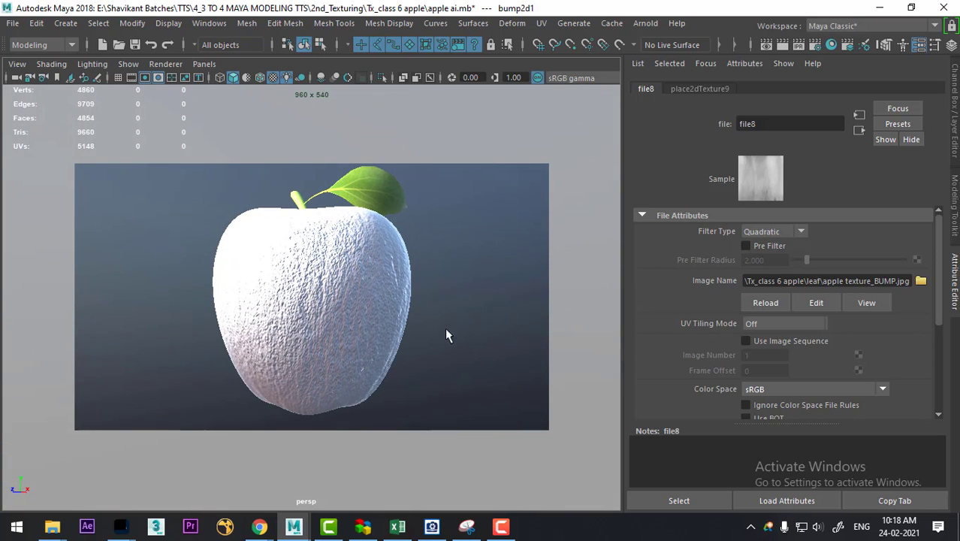
left_click(859, 130)
left_click(776, 247)
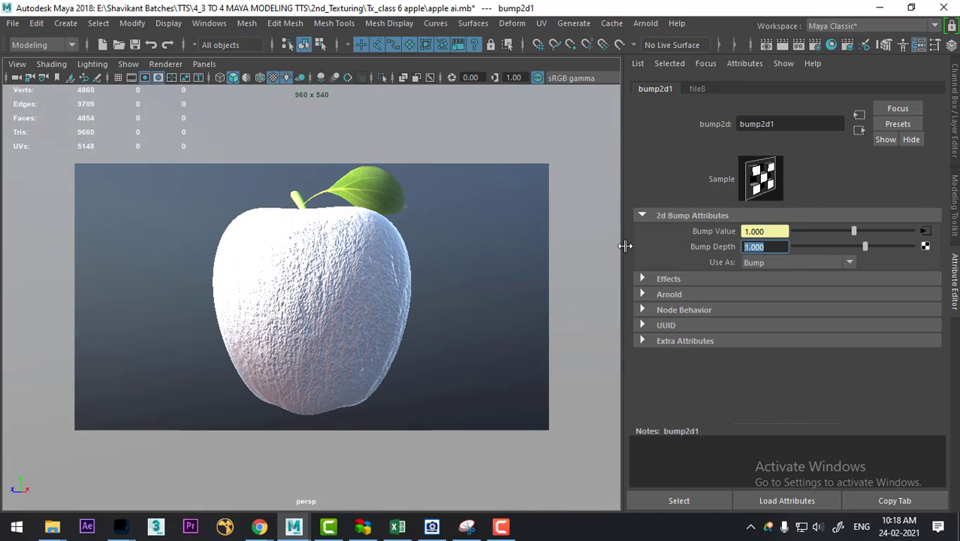
type("0.01")
key("Return")
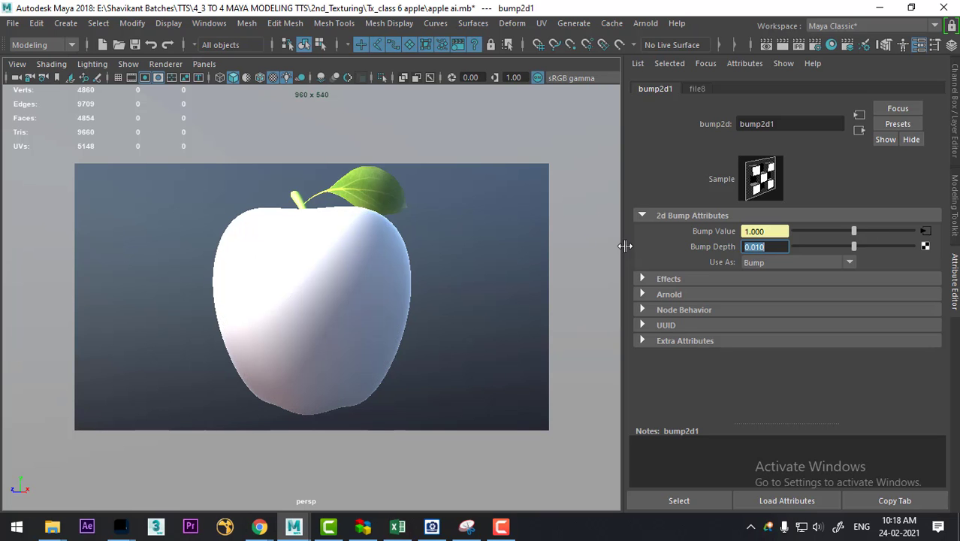
mouse_move(318, 351)
left_mouse_down("alt")
mouse_move(358, 325)
mouse_move(209, 329)
mouse_move(148, 349)
mouse_move(269, 290)
mouse_move(414, 297)
left_mouse_up("alt")
Select the skydome light and preview its DS360_001_Env.hdr environment image.
scroll(323, 299, "down", 2)
left_click_drag(473, 225, 466, 334)
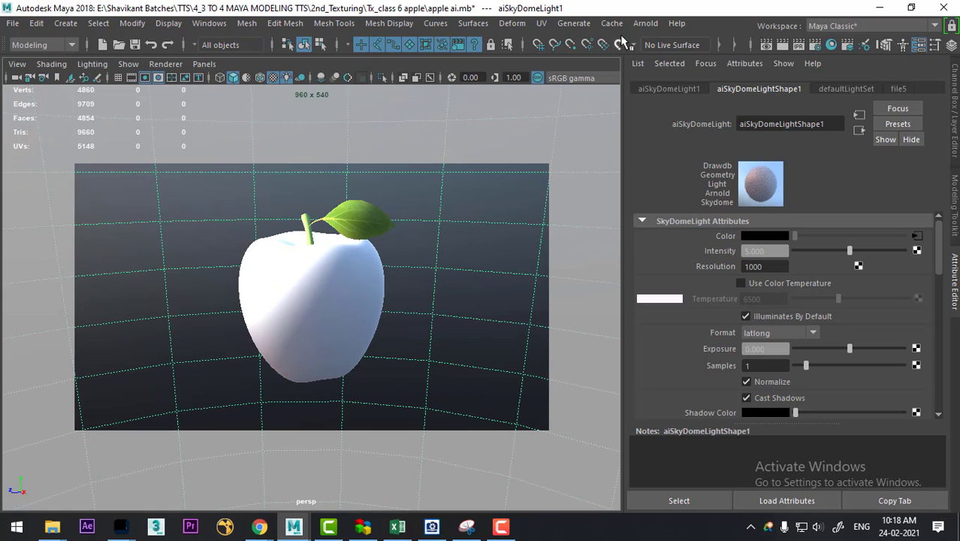
left_click(645, 23)
mouse_move(658, 94)
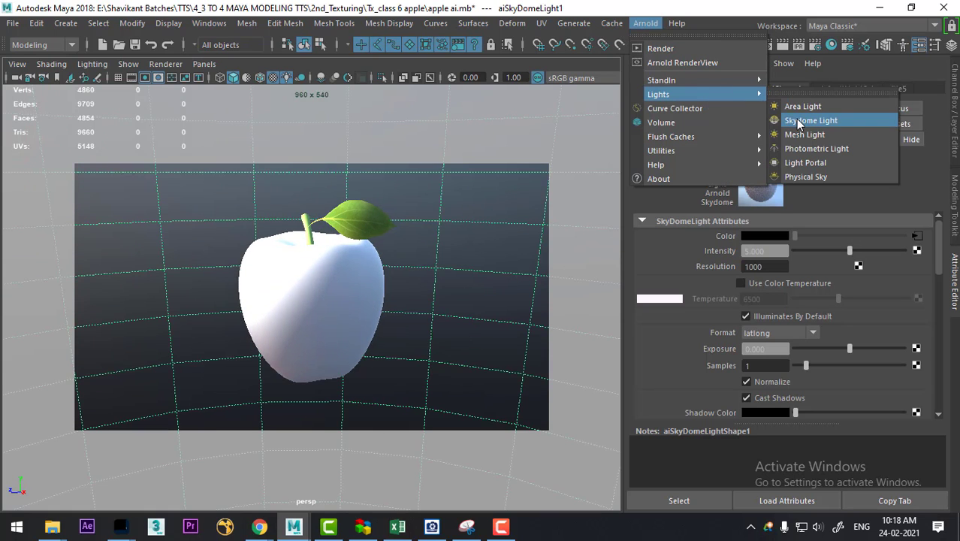
left_click(439, 341)
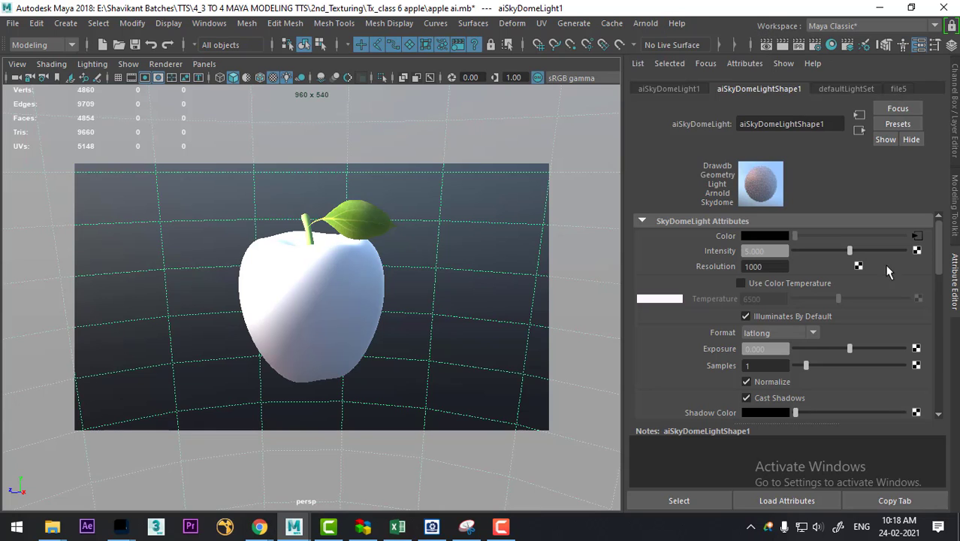
left_click(917, 236)
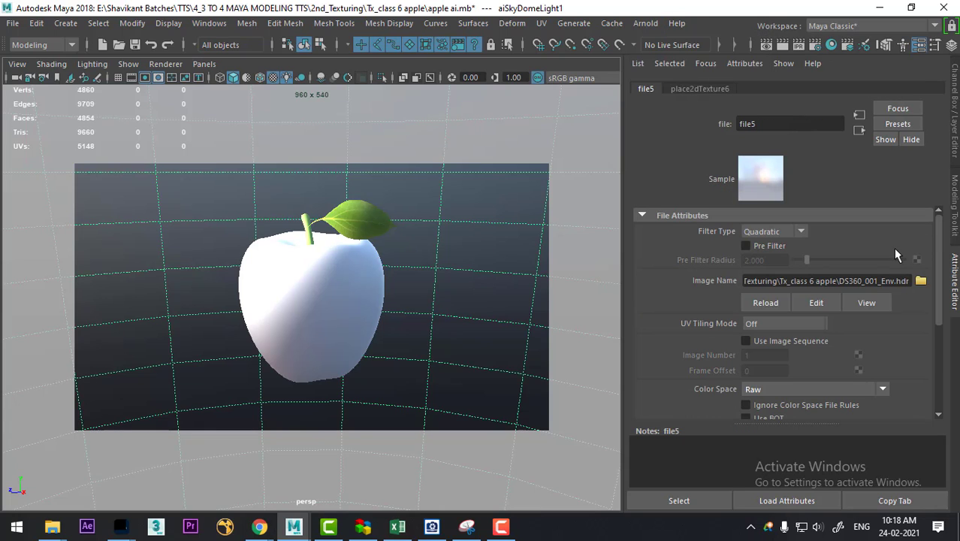
left_click(868, 303)
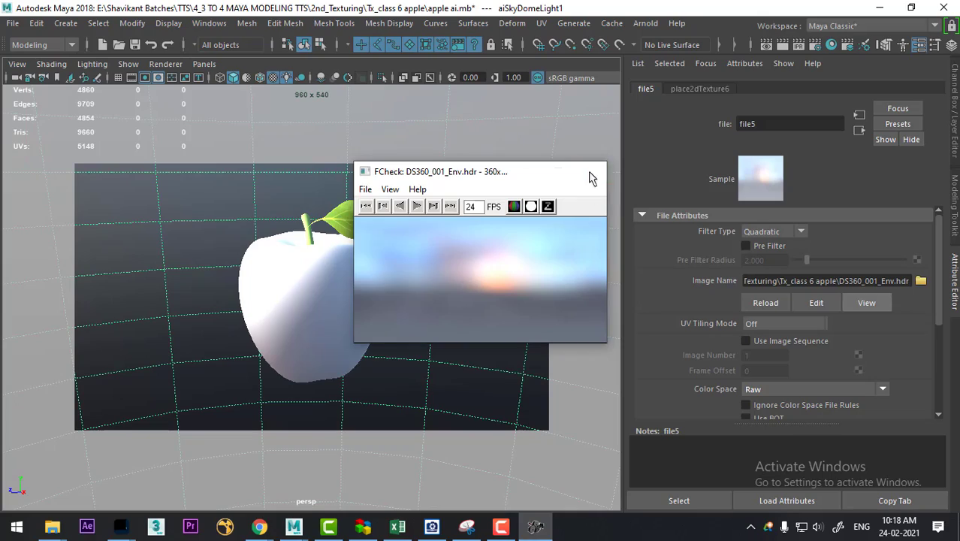
left_click(589, 171)
Render a test frame of the apple, then reopen the apple's material.
mouse_move(480, 340)
left_mouse_down("alt")
mouse_move(457, 321)
mouse_move(486, 335)
mouse_move(621, 342)
mouse_move(503, 349)
mouse_move(522, 353)
left_mouse_up("alt")
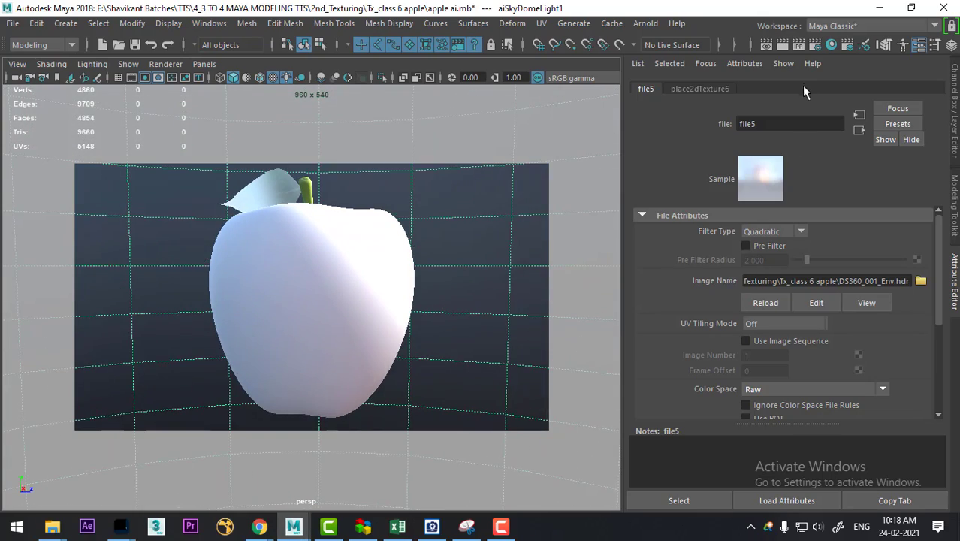
left_click(784, 45)
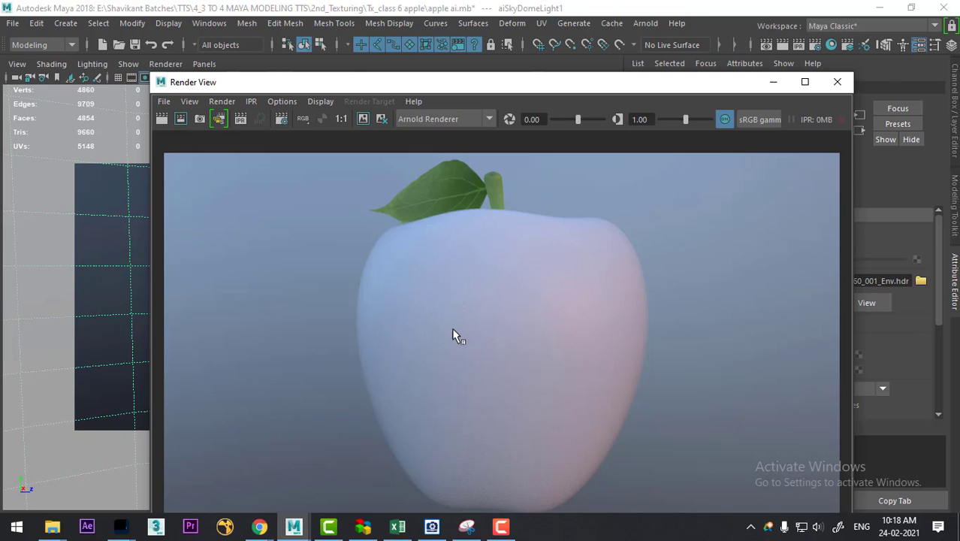
left_click(837, 81)
left_click(369, 281)
mouse_move(369, 268)
right_mouse_down()
mouse_move(374, 449)
mouse_move(359, 463)
right_mouse_up()
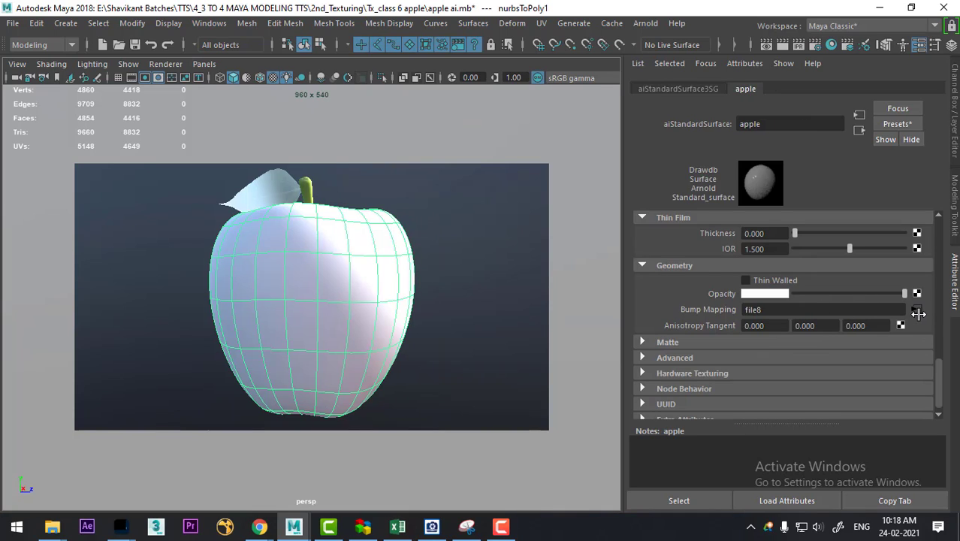
Set Bump Depth to 0.050 and test-render the apple.
left_click(917, 310)
left_click(859, 130)
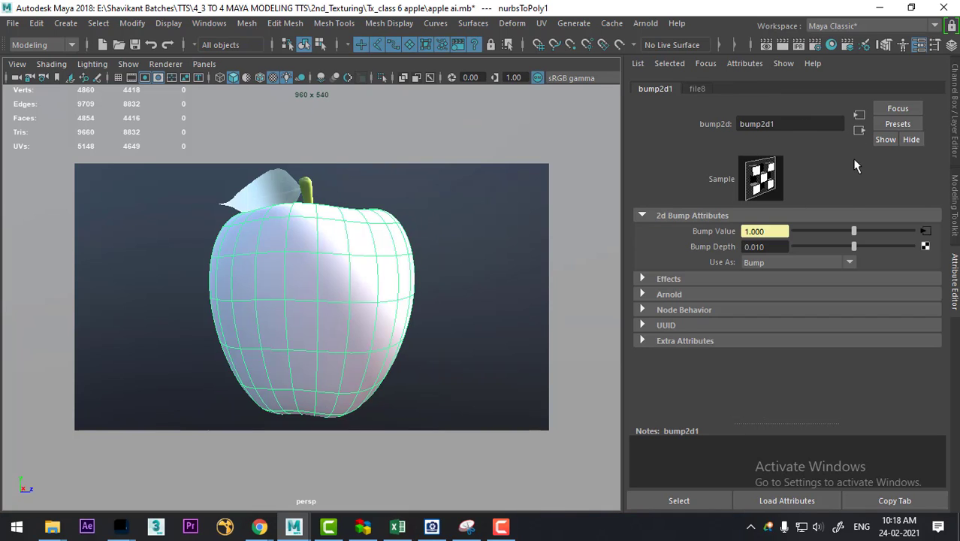
key("BackSpace")
key("BackSpace")
type("50")
key("Return")
left_click(782, 43)
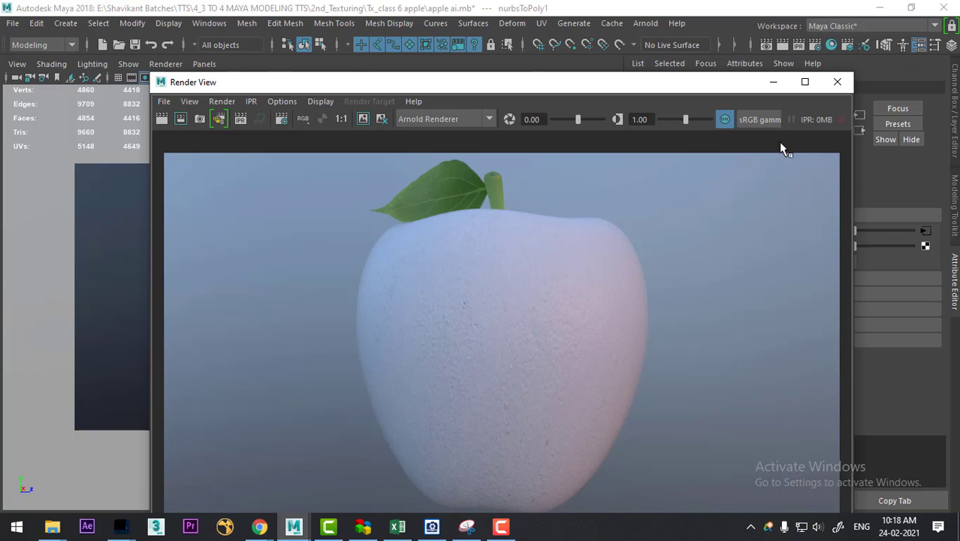
left_click(837, 82)
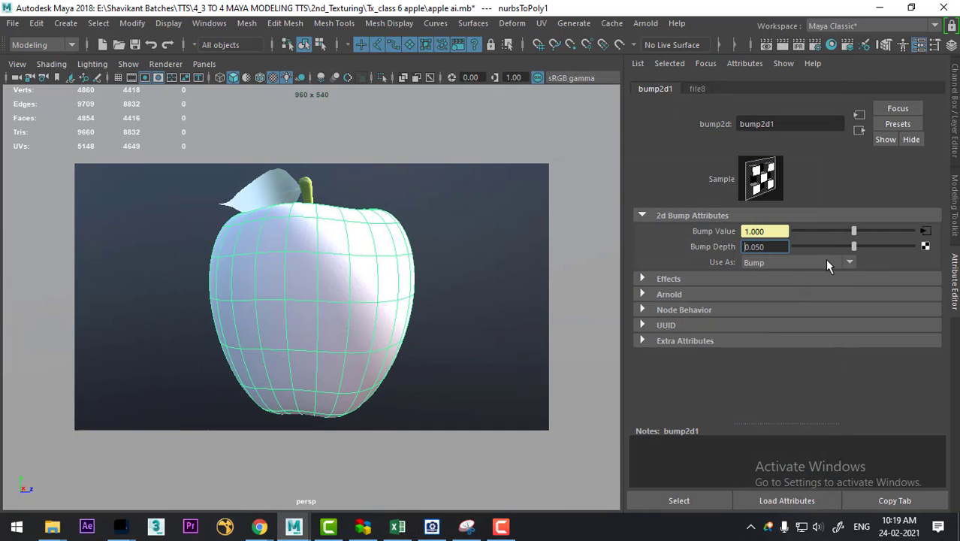
Change Bump Depth to -0.050, then -0.030, and render again.
type("-")
key("Return")
left_click(763, 248)
type("3")
key("Return")
left_click(782, 46)
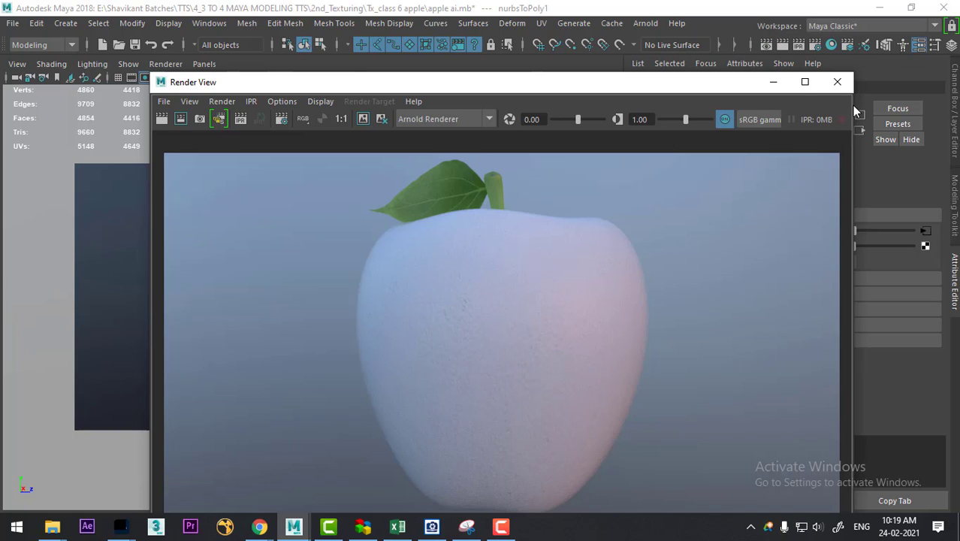
left_click(841, 84)
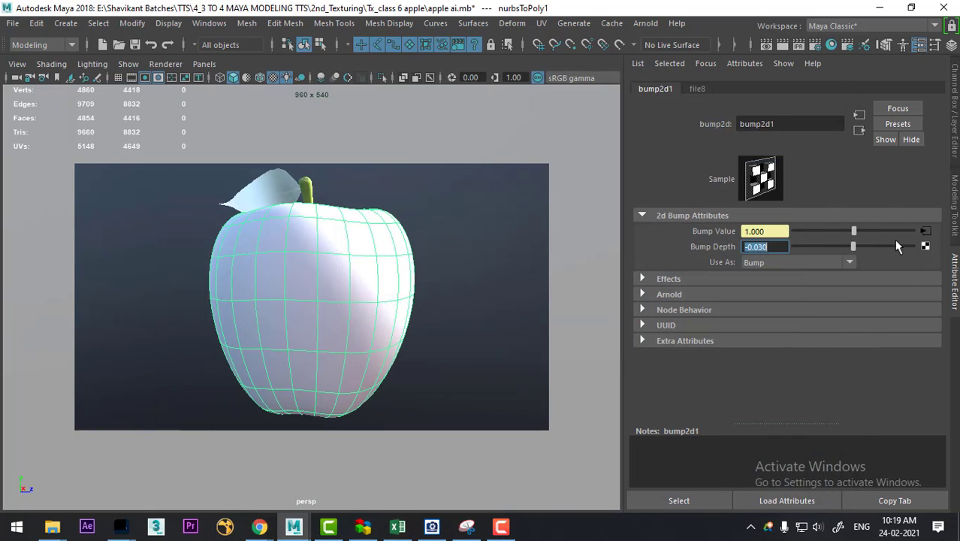
left_click(858, 130)
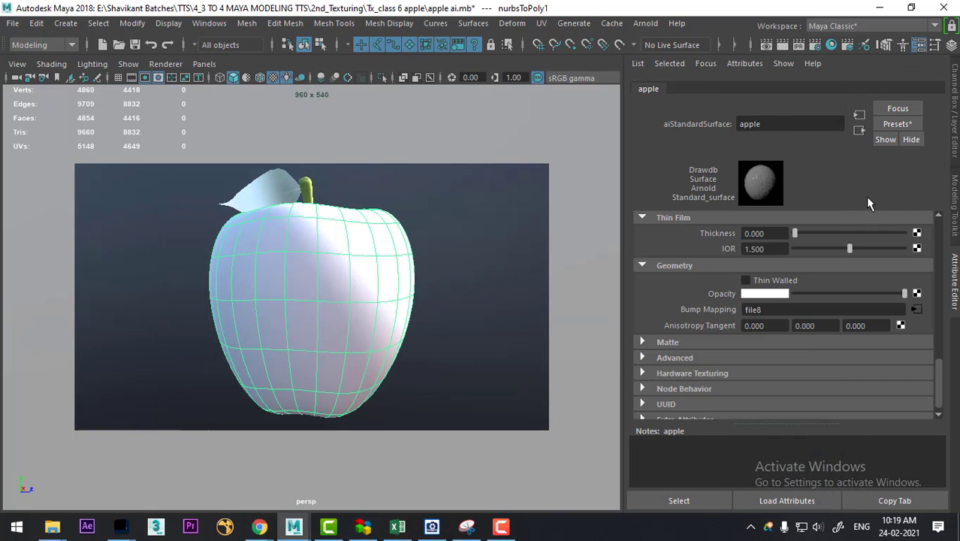
Connect a File texture to the apple's Base Color and load apple texture.jpg.
scroll(909, 299, "up", 5)
scroll(871, 296, "up", 4)
scroll(838, 290, "up", 4)
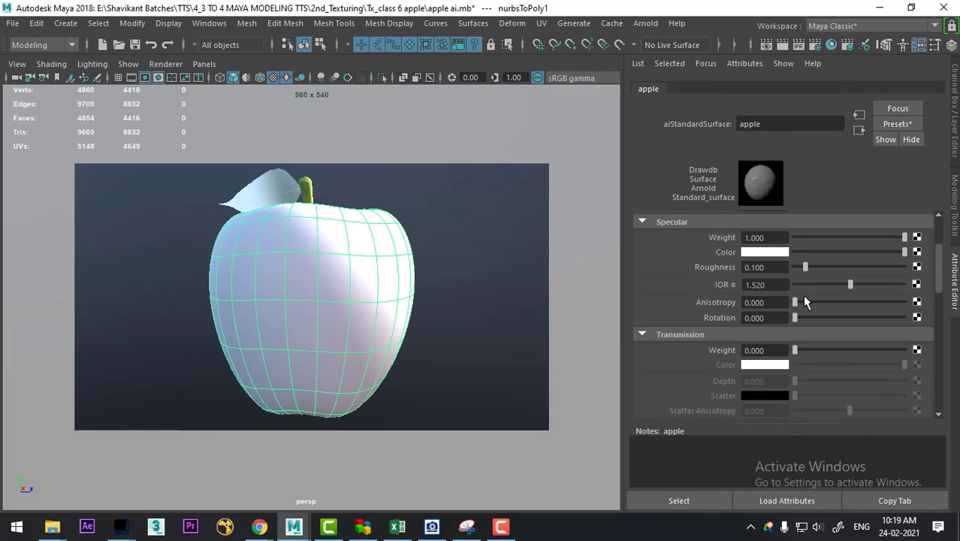
scroll(759, 278, "up", 3)
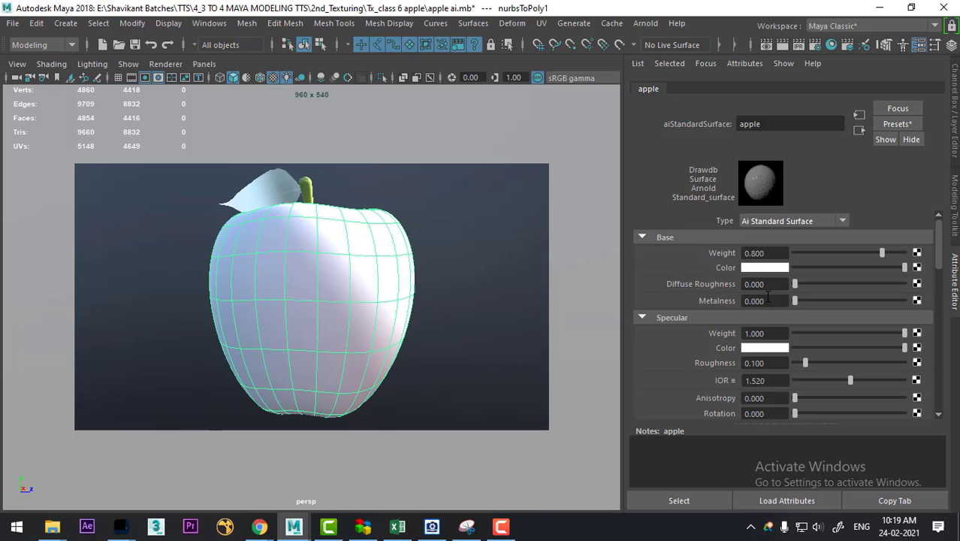
left_click(917, 268)
left_click(448, 296)
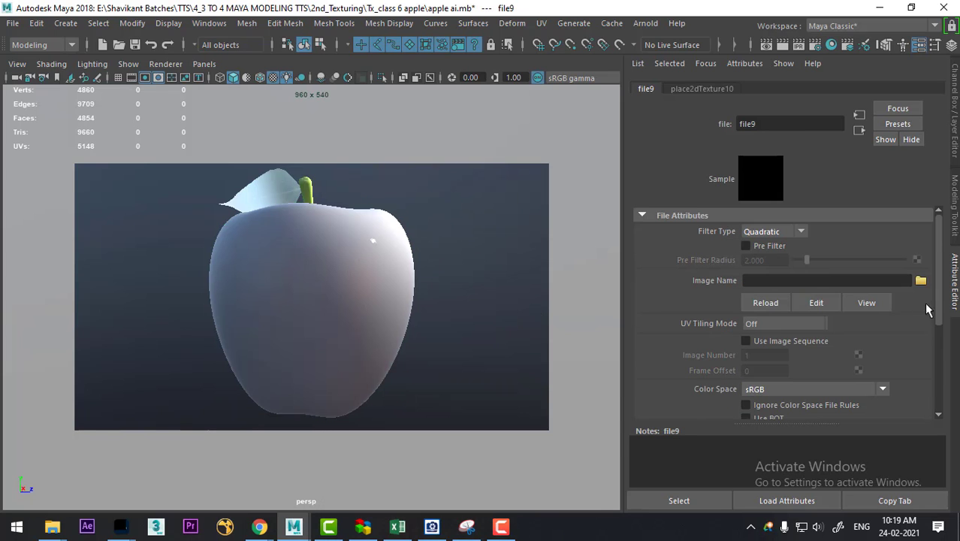
left_click(920, 280)
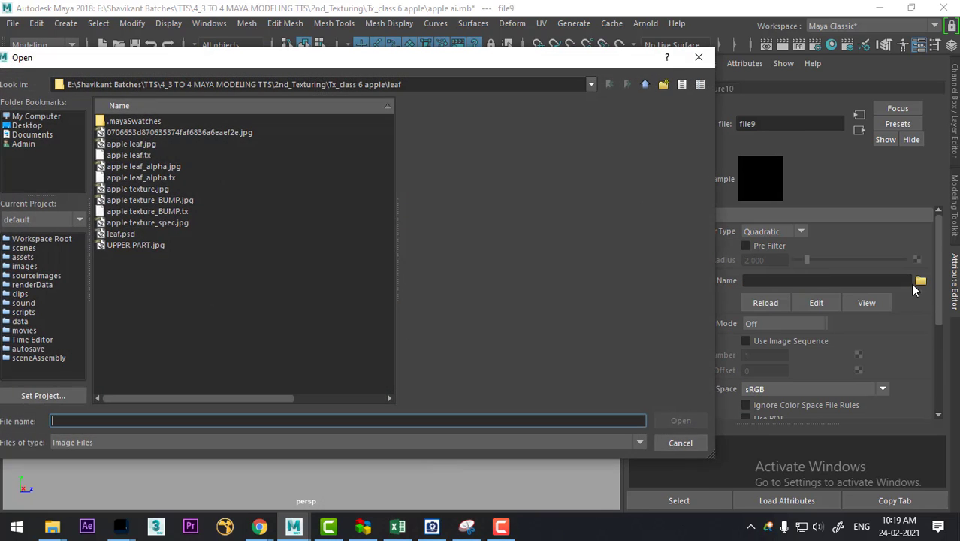
left_click(141, 189)
double_click(140, 190)
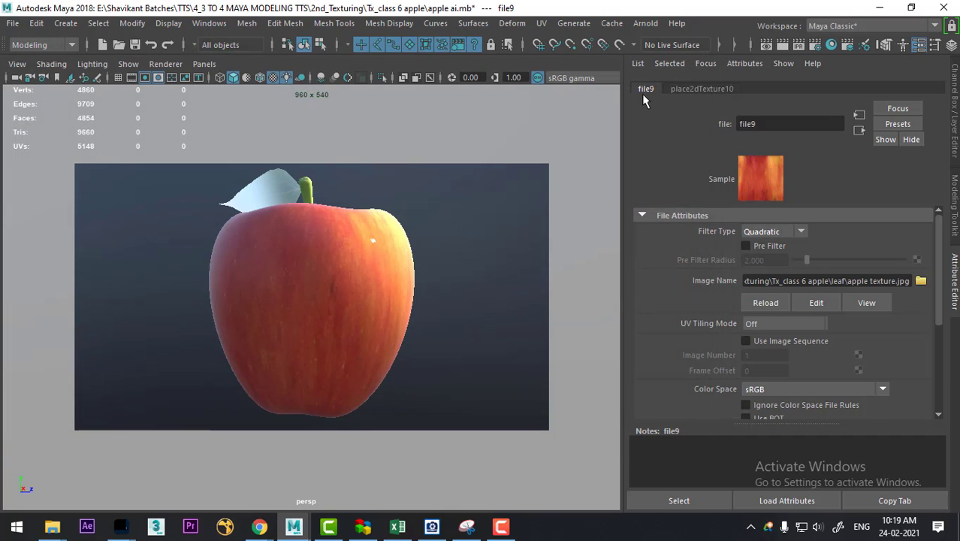
Render the textured apple in Render View, then close it and show the apple aiStandardSurface.
left_click(766, 45)
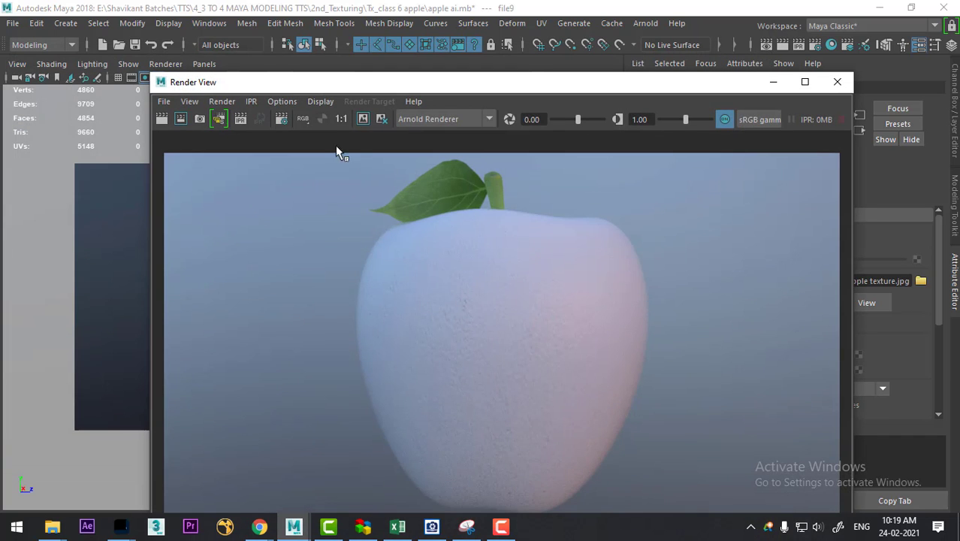
left_click(360, 119)
left_click(160, 119)
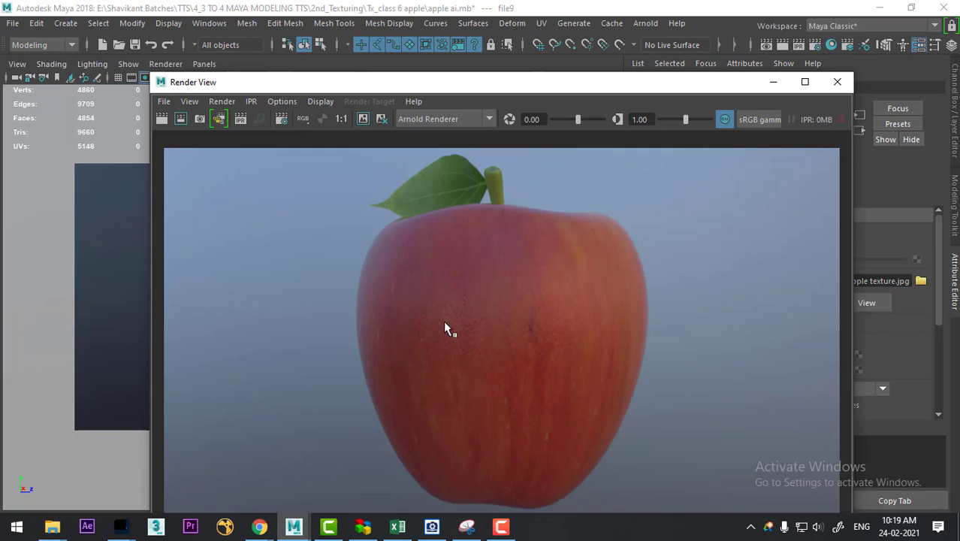
left_click(836, 82)
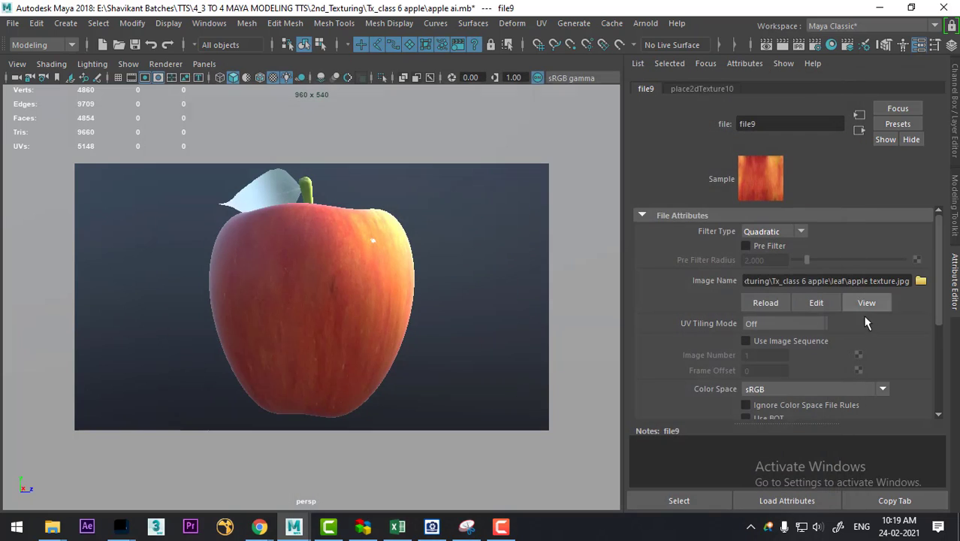
left_click(859, 131)
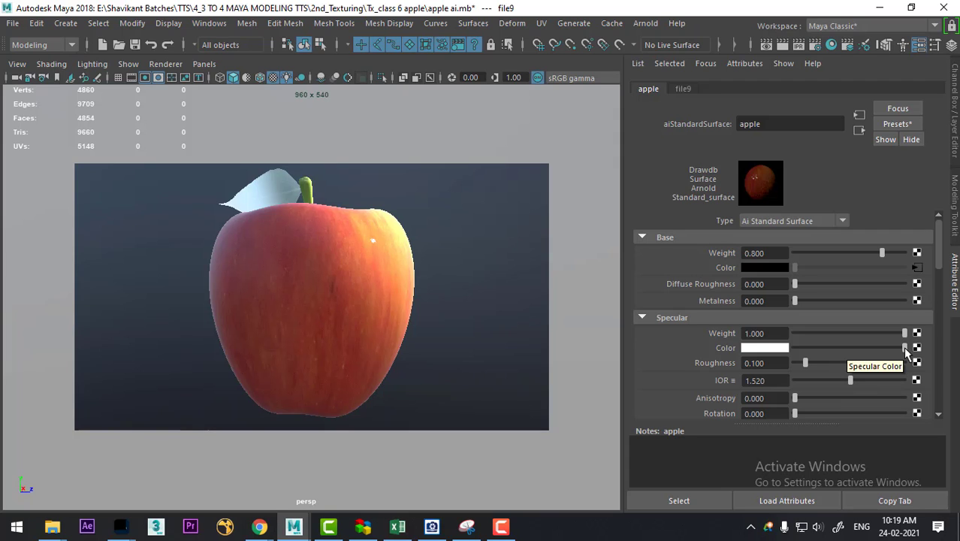
Lower the apple's Specular Weight and map it with a File node loading apple texture_spec.jpg.
mouse_move(904, 333)
left_mouse_down()
mouse_move(828, 332)
mouse_move(894, 334)
left_mouse_up()
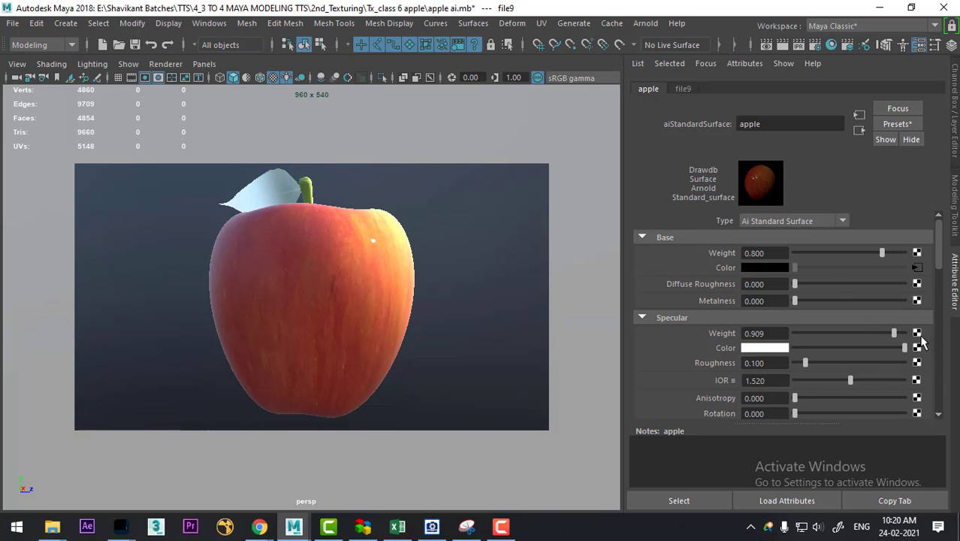
left_click(916, 335)
left_click(467, 296)
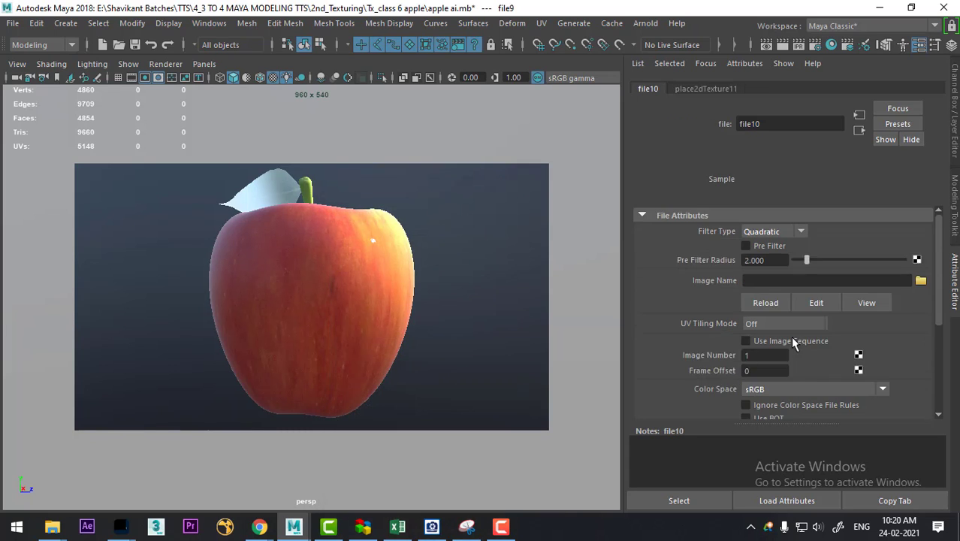
left_click(921, 280)
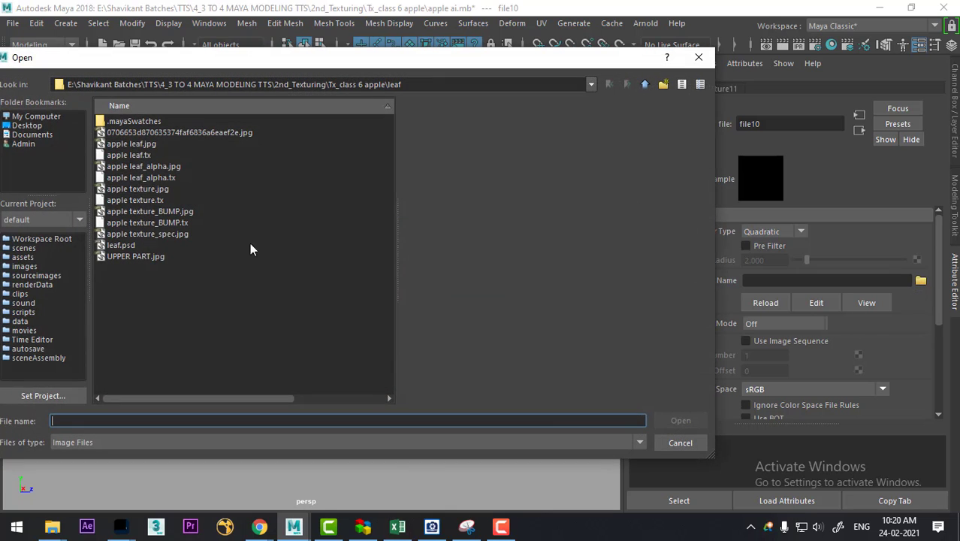
double_click(154, 235)
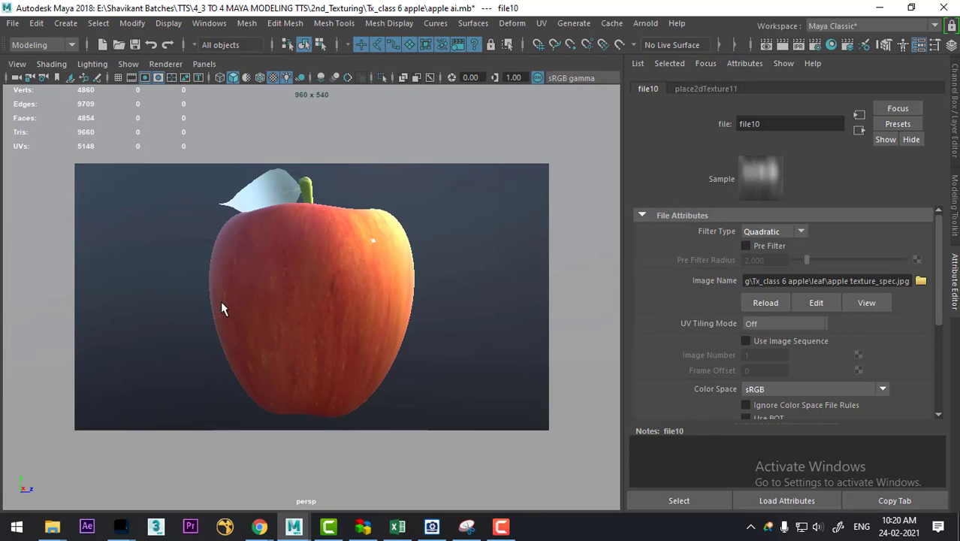
Render the apple twice in Render View to check the specular shine.
left_click(783, 47)
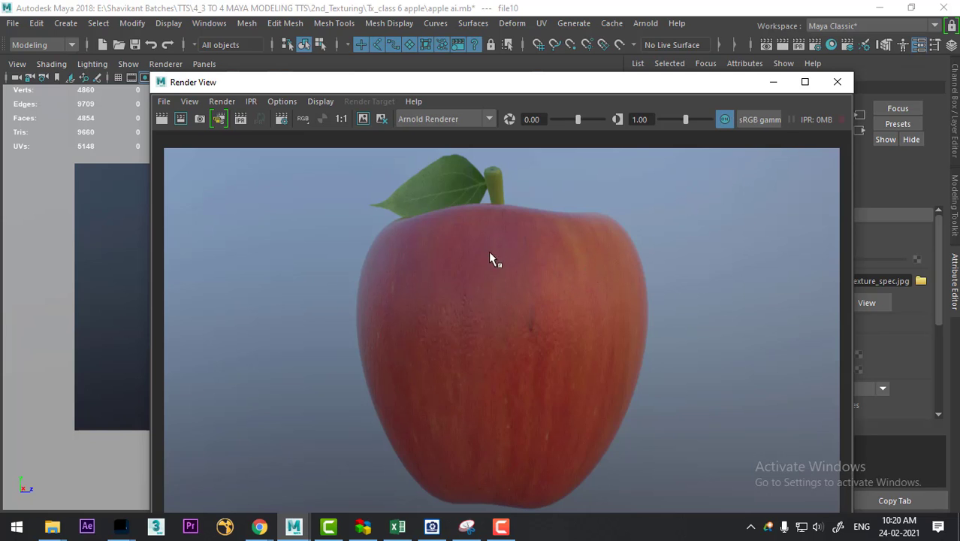
left_click(838, 83)
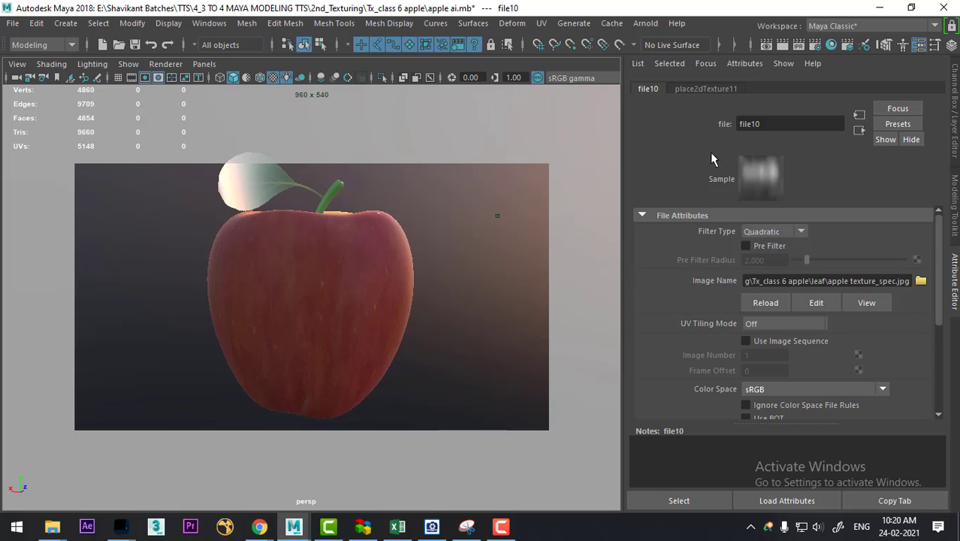
left_click(782, 44)
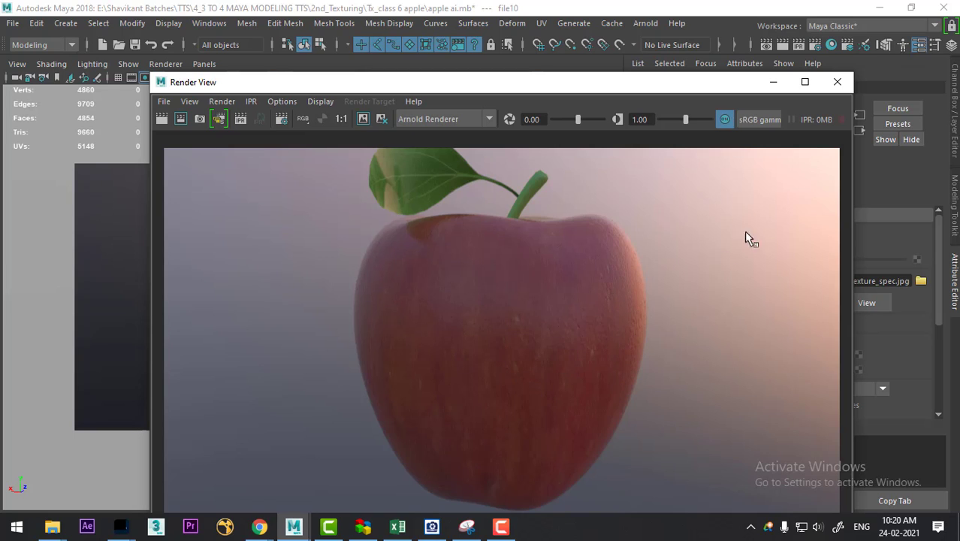
left_click(837, 82)
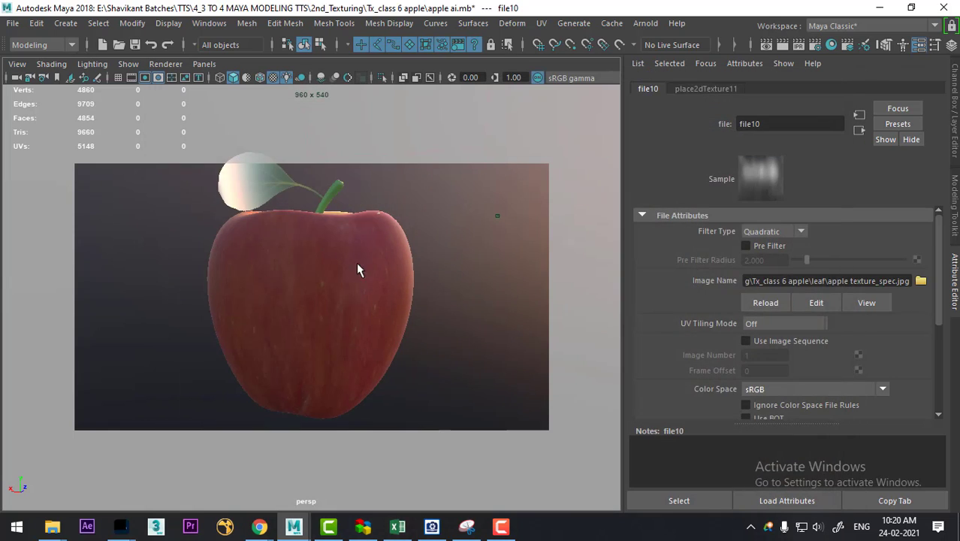
Set the leaf's ai_leaf Specular Weight to about 0.019 and render to check it.
left_click(256, 190)
right_click_drag(265, 189, 269, 467)
left_click(269, 466)
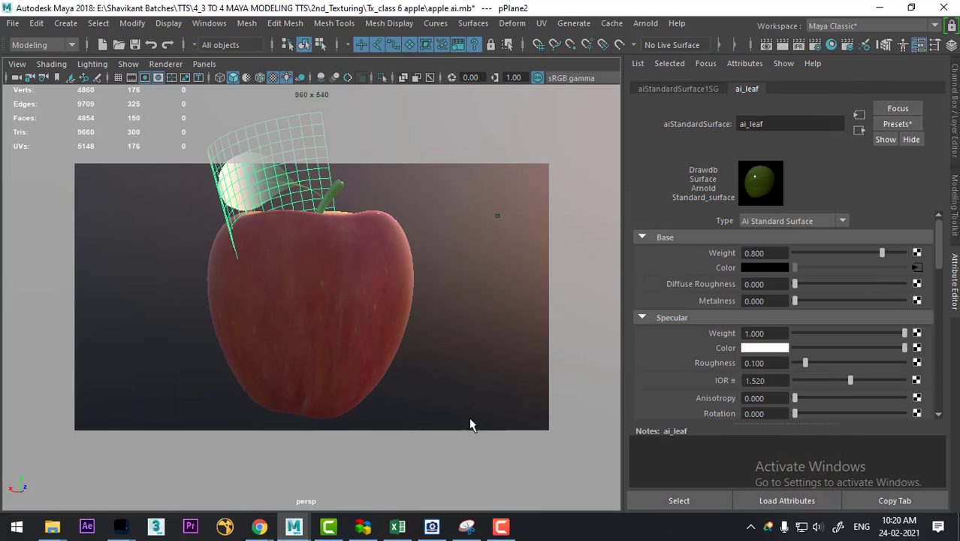
mouse_move(890, 335)
left_mouse_down()
mouse_move(789, 342)
mouse_move(796, 338)
left_mouse_up()
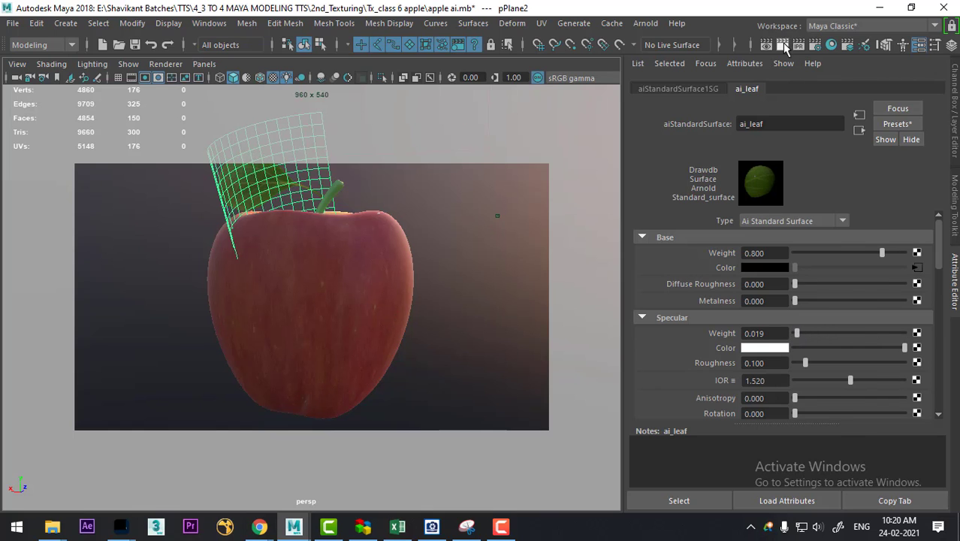
left_click(782, 44)
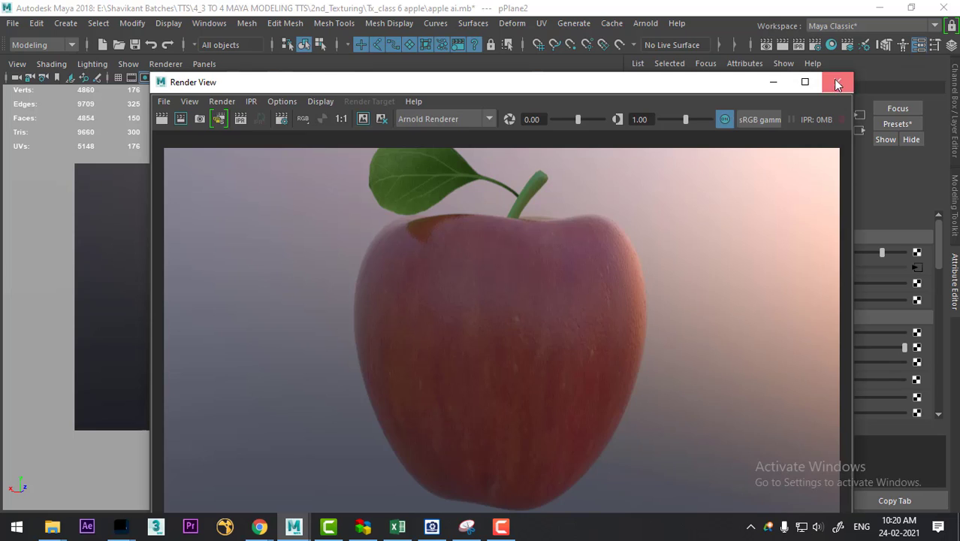
left_click(836, 82)
Restore the 960 x 540 resolution gate, orbit around the apple, and render from the new view.
left_click(157, 78)
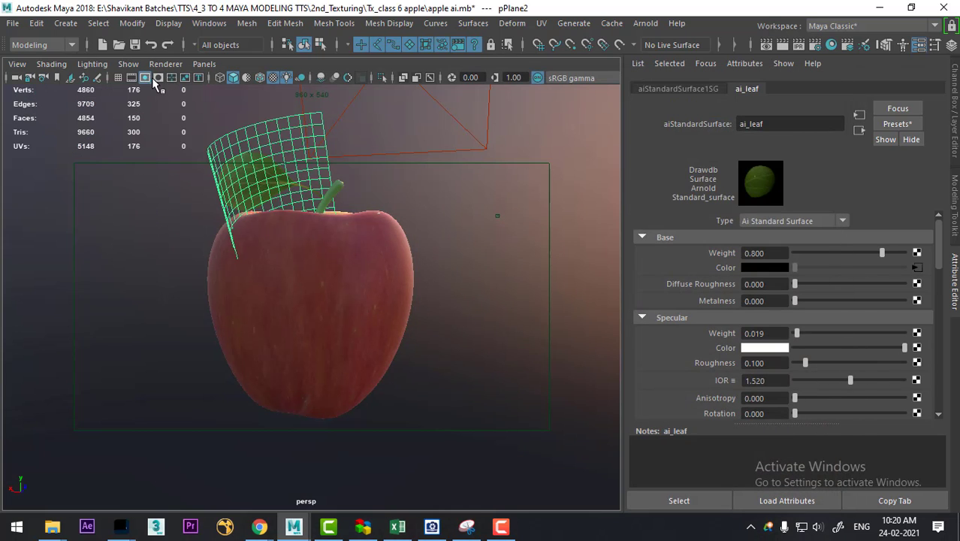
left_click(156, 77)
left_click(147, 77)
left_click(147, 76)
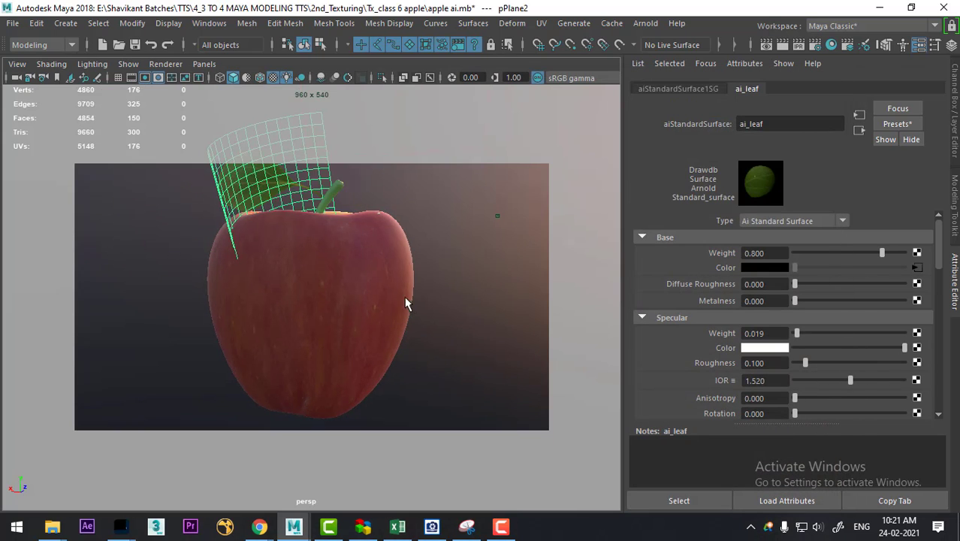
mouse_move(406, 304)
left_mouse_down("alt")
mouse_move(417, 317)
mouse_move(396, 322)
mouse_move(420, 338)
left_mouse_up("alt")
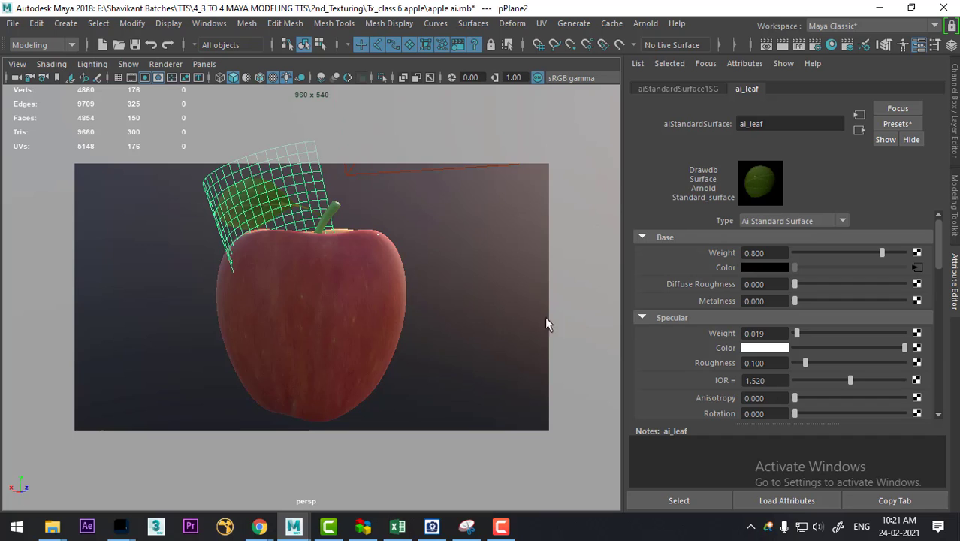
left_click(781, 47)
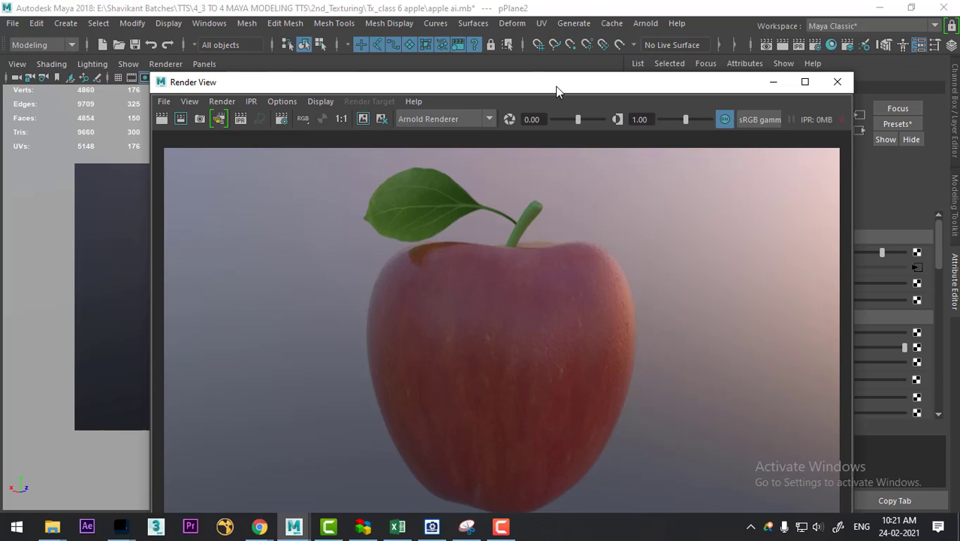
left_click_drag(556, 87, 545, 45)
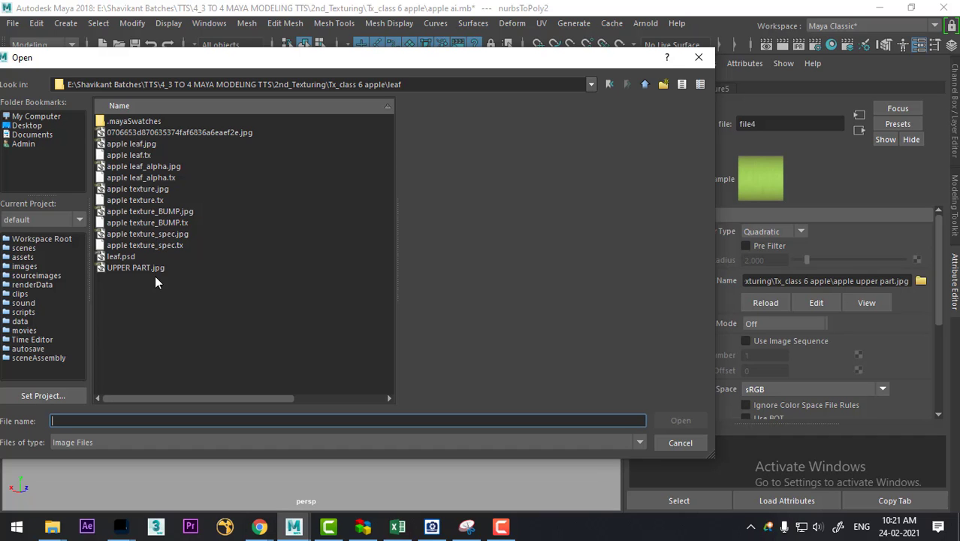
Load UPPER PART.jpg into the stem's file4 texture and render the apple.
double_click(130, 268)
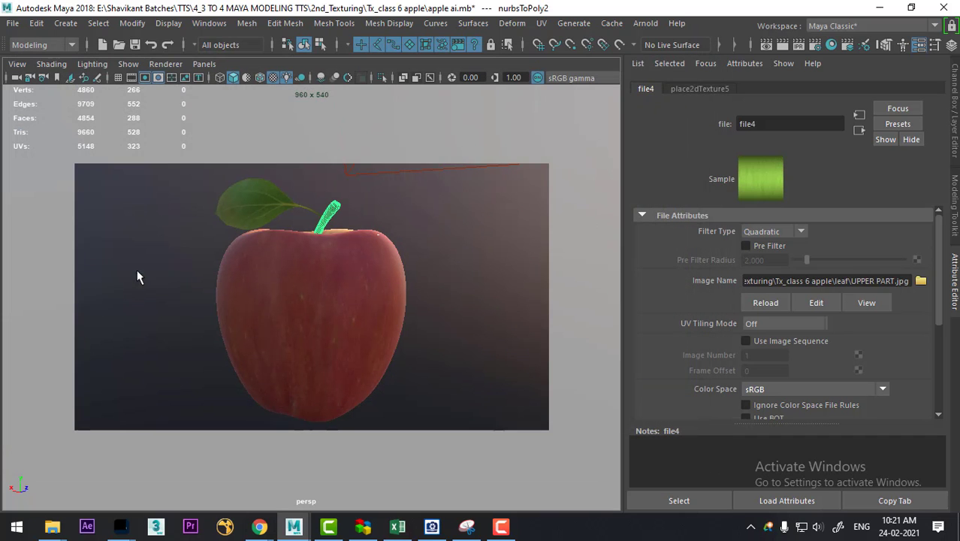
left_click(781, 45)
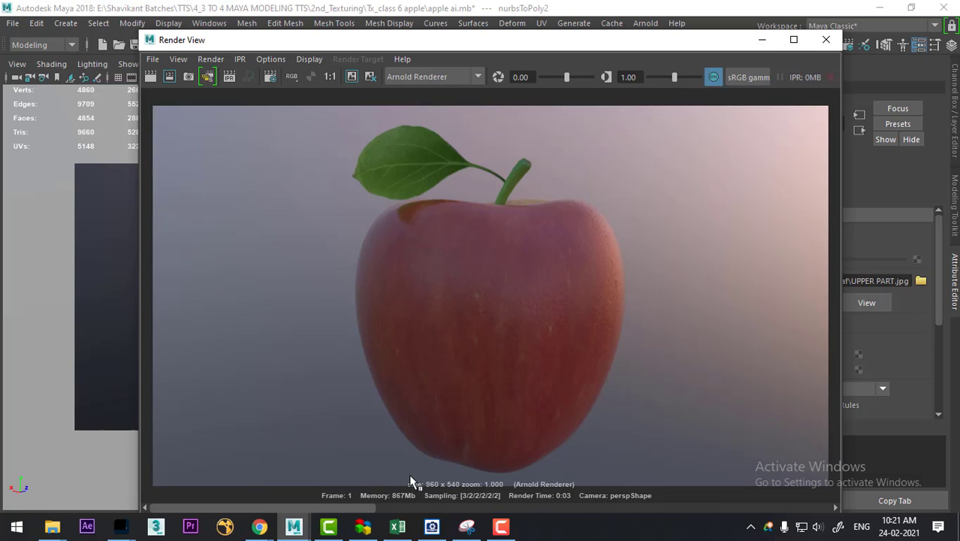
mouse_move(258, 526)
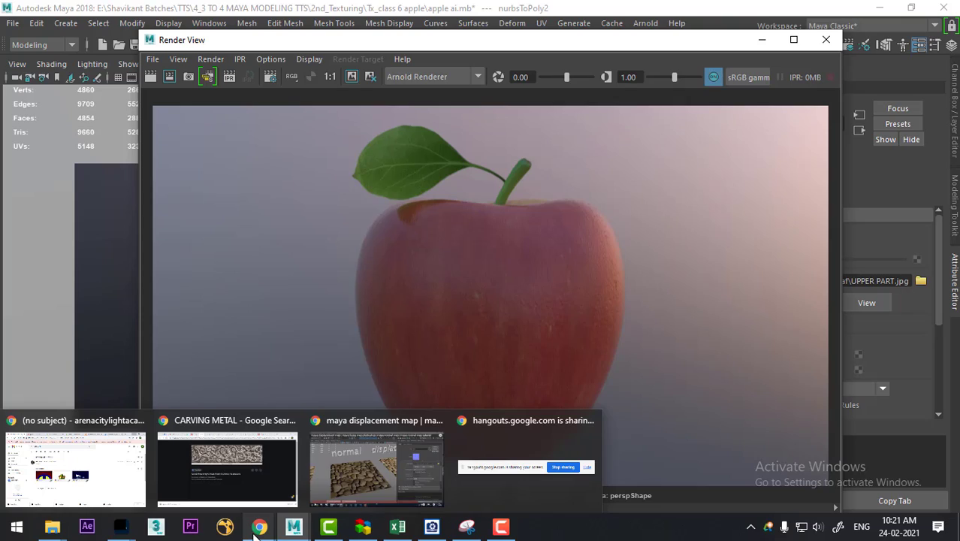
Bring up the YouTube tutorial in Chrome, exit fullscreen, and open the uploader's channel videos.
left_click(359, 451)
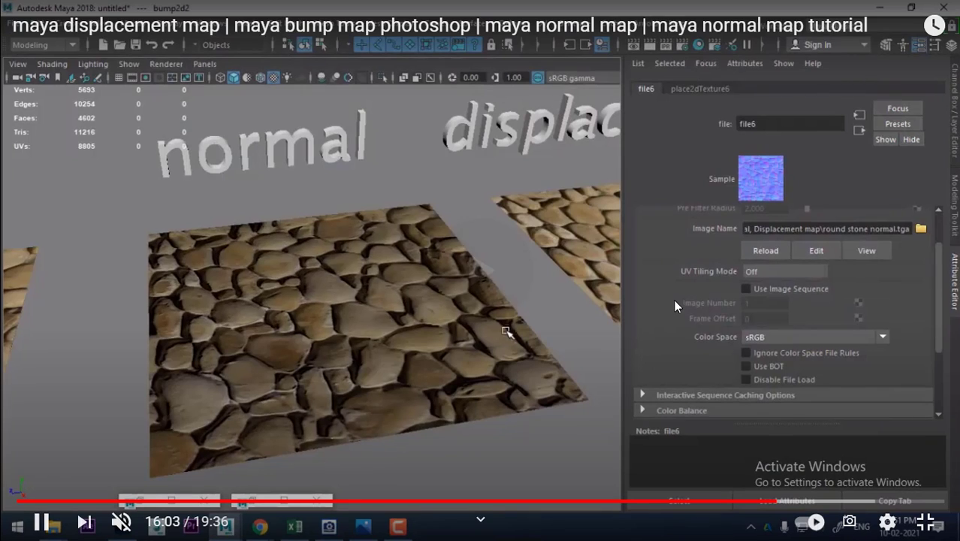
left_click(925, 521)
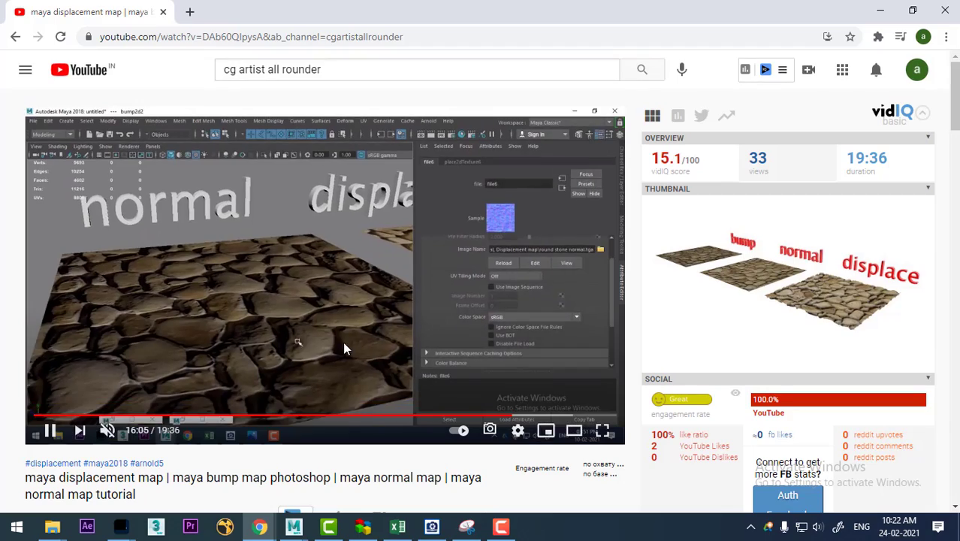
scroll(254, 316, "down", 3)
scroll(189, 411, "down", 3)
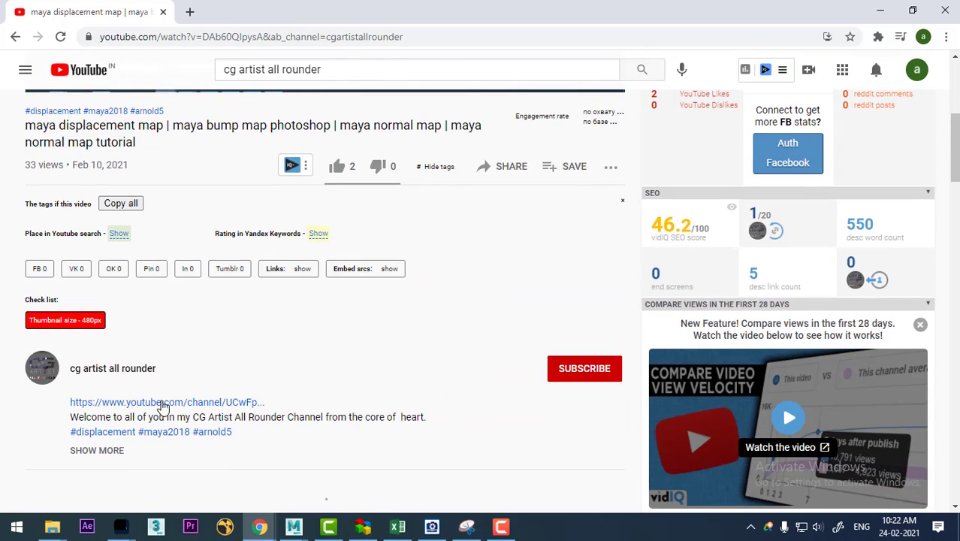
left_click(81, 369)
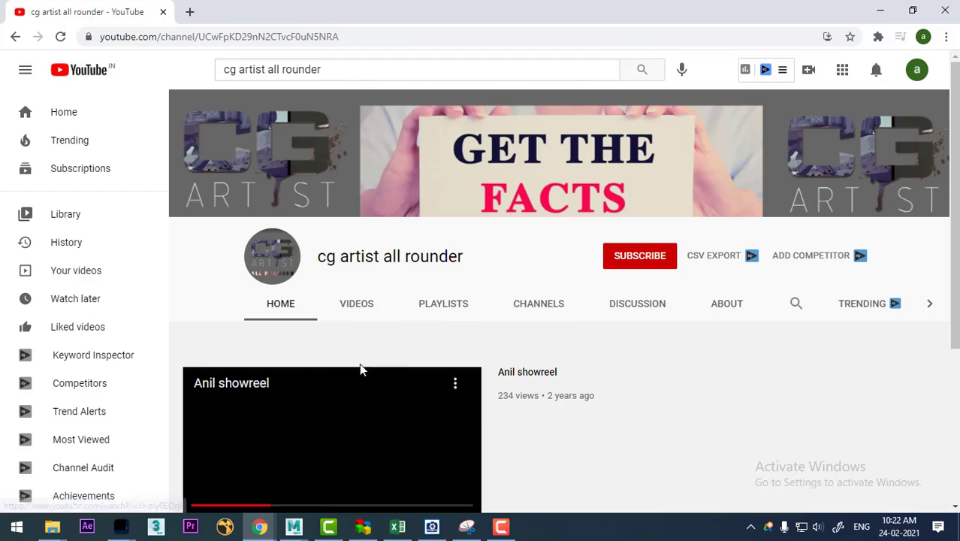
left_click(347, 303)
Open the apple texturing tutorial, seek to 9:51 and pause it at 9:53.
scroll(627, 368, "down", 5)
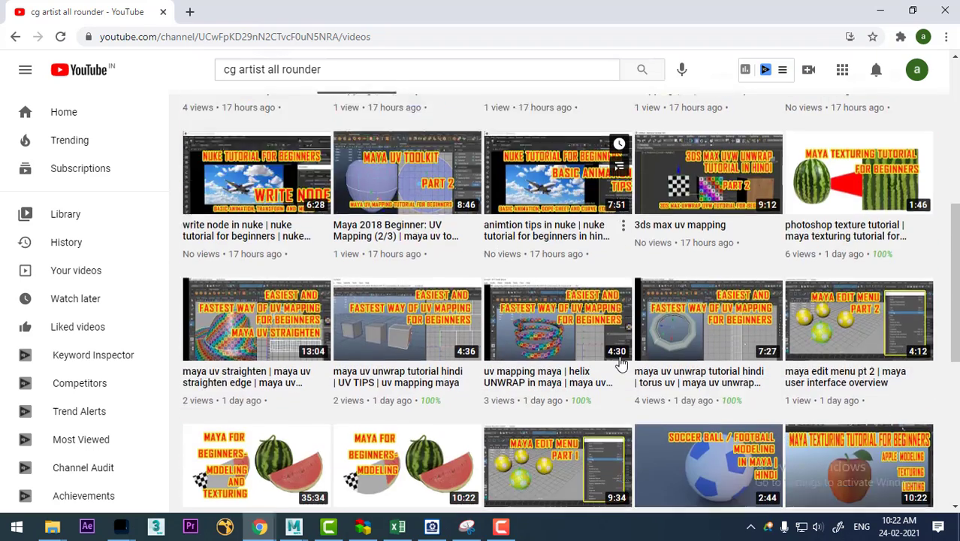
scroll(627, 368, "down", 2)
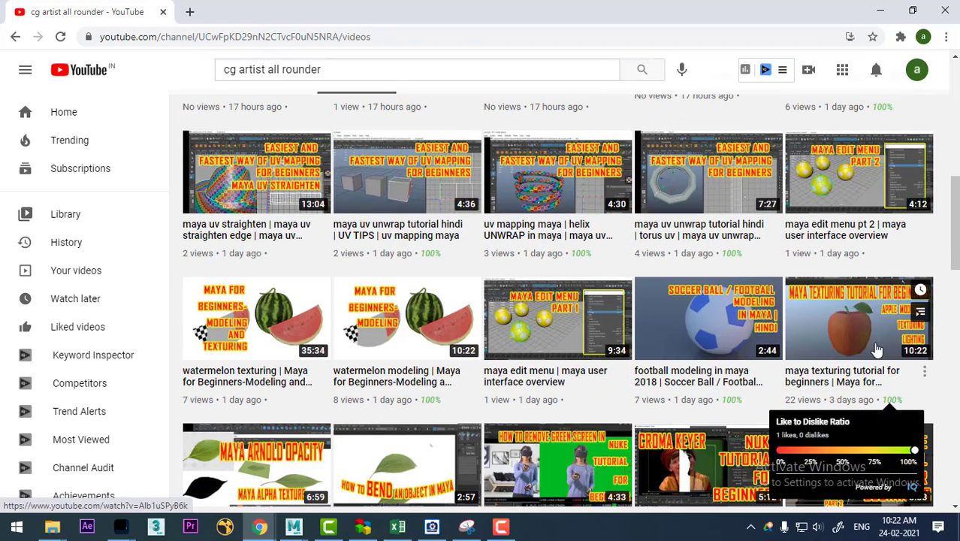
left_click(883, 370)
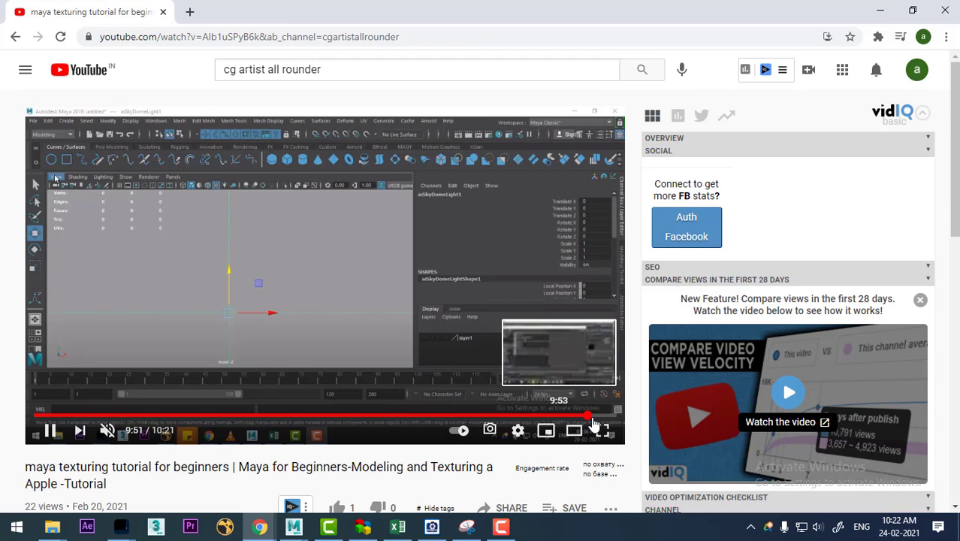
left_click(595, 415)
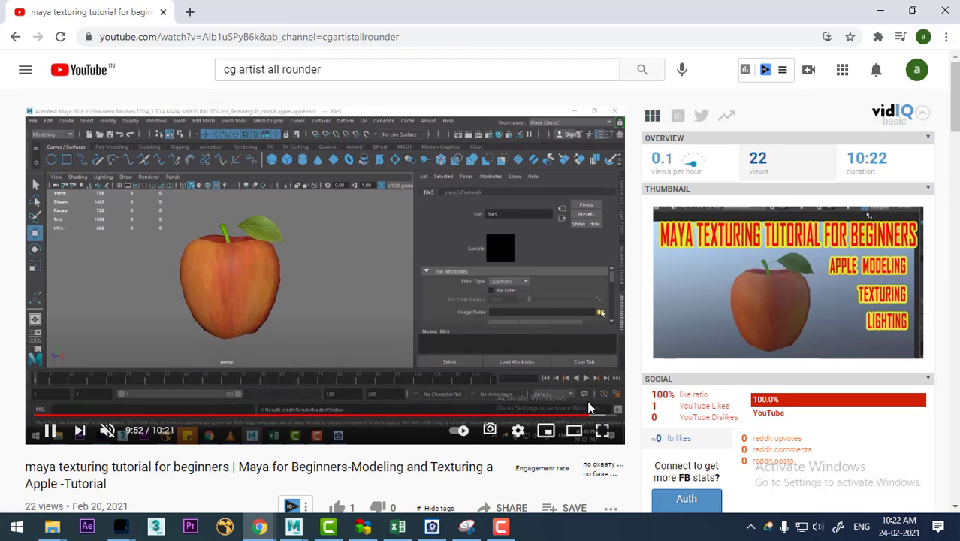
left_click(516, 328)
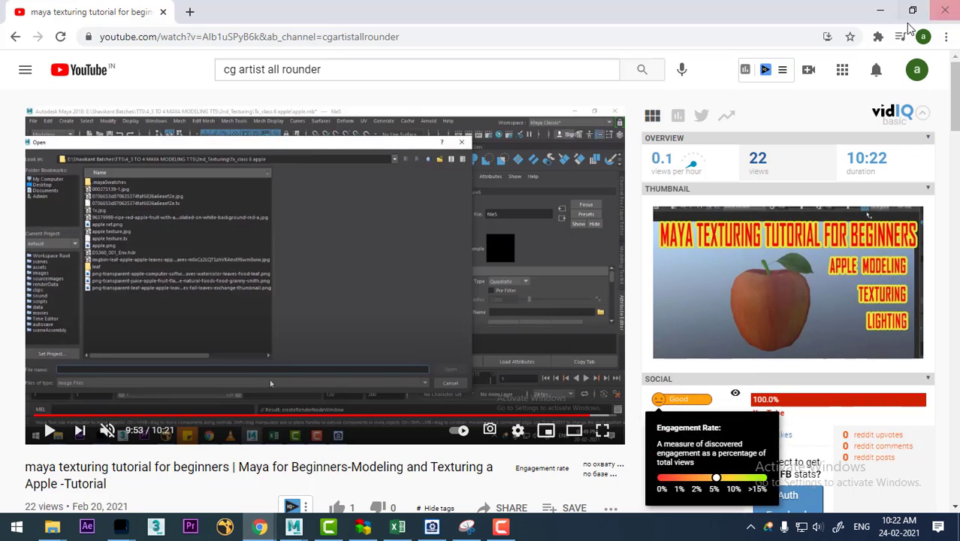
left_click(880, 10)
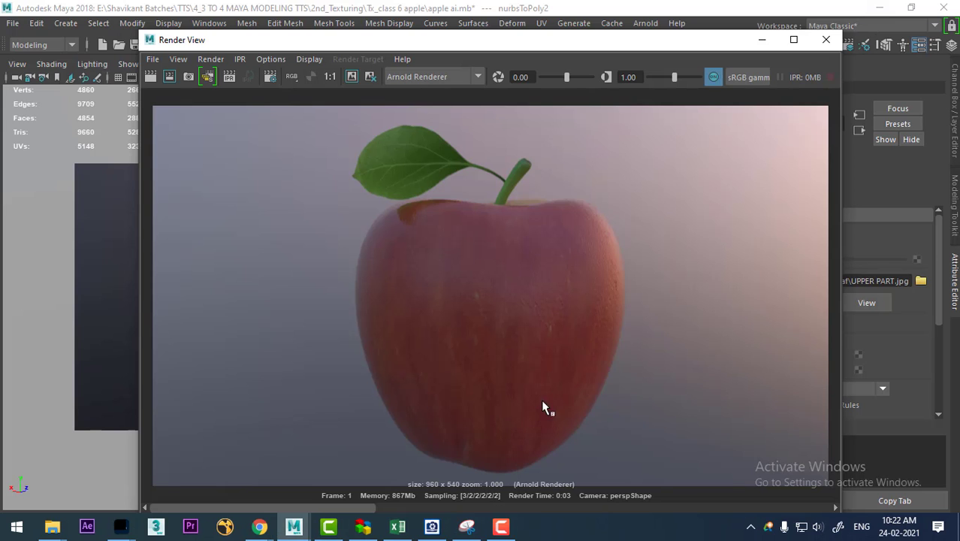
Check the leaf image in Photoshop, then return to Maya and minimize Render View.
left_click(502, 528)
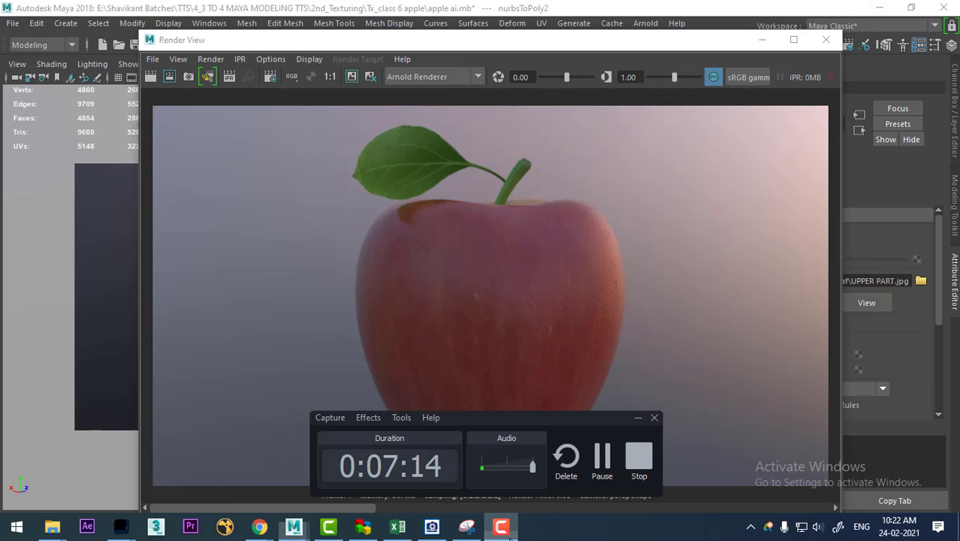
left_click(601, 471)
mouse_move(120, 526)
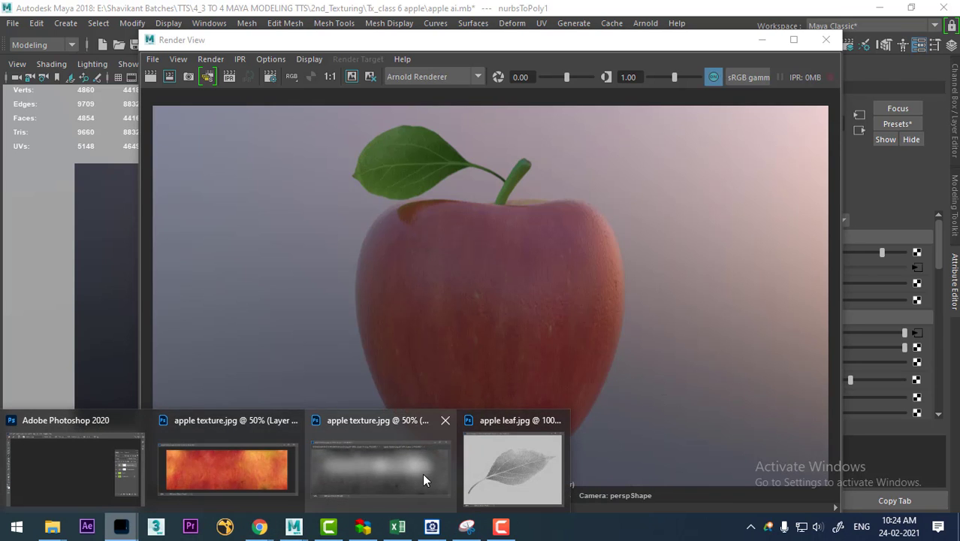
left_click(503, 468)
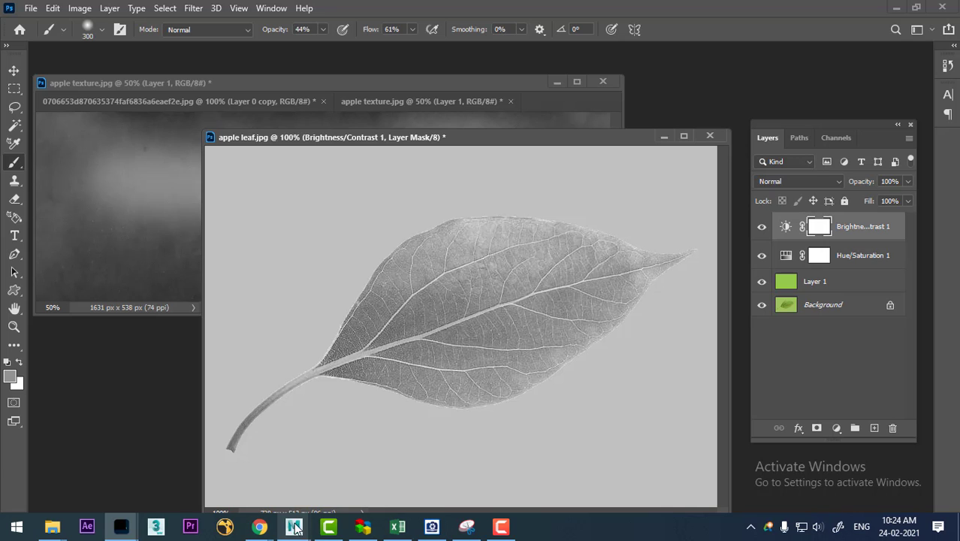
mouse_move(294, 526)
left_click(356, 485)
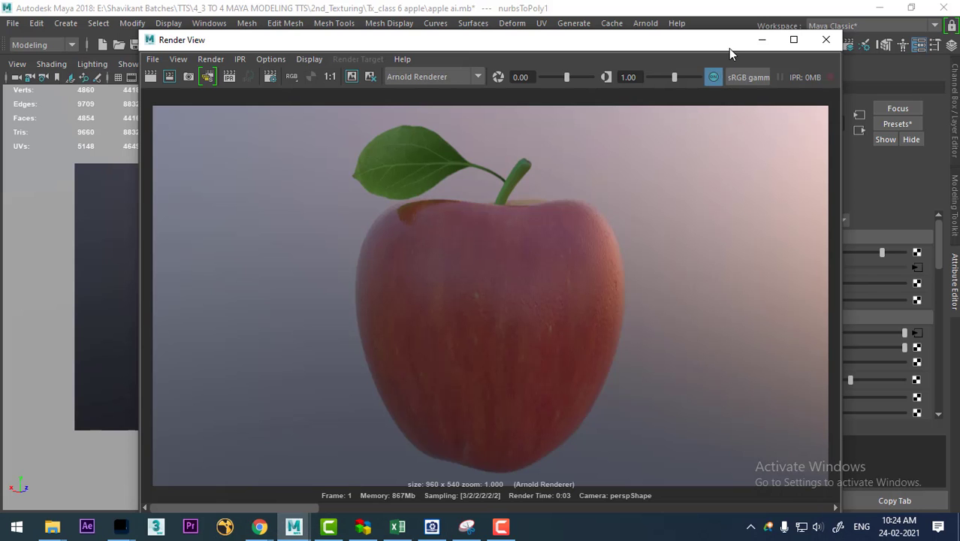
left_click(761, 39)
Select the leaf plane and open its ai_leaf Material Attributes down to Bump Mapping.
left_click(253, 213)
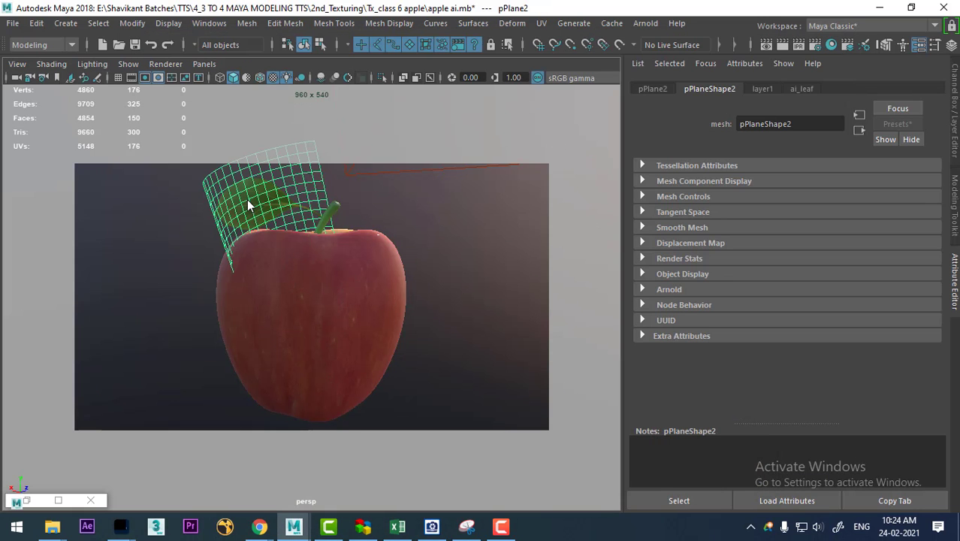
right_click_drag(247, 203, 261, 465)
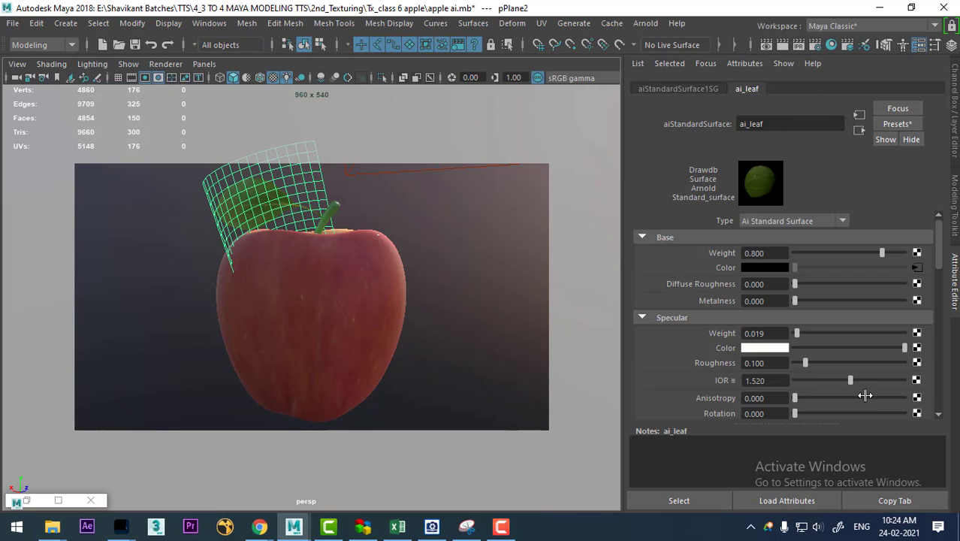
scroll(842, 349, "down", 5)
scroll(845, 352, "down", 5)
scroll(844, 353, "down", 3)
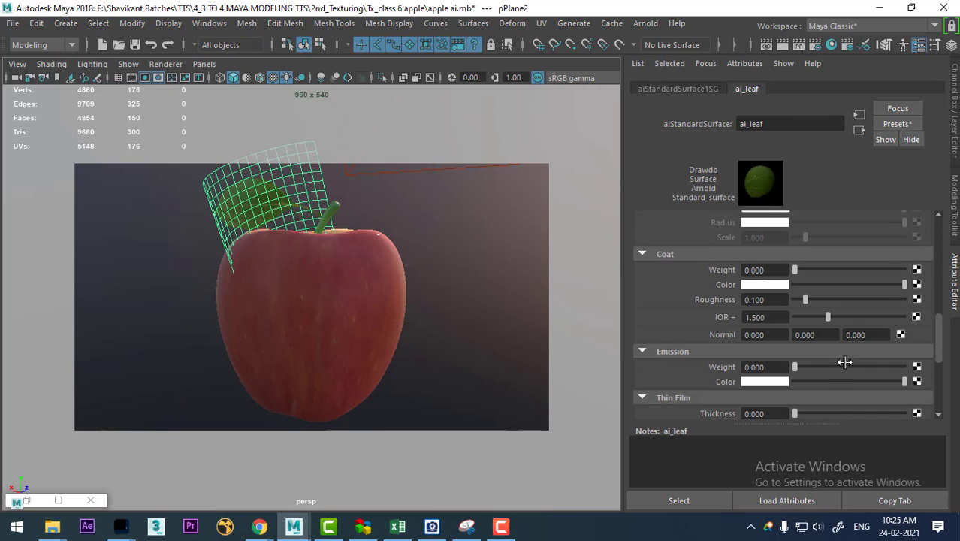
scroll(834, 355, "down", 1)
scroll(832, 357, "down", 1)
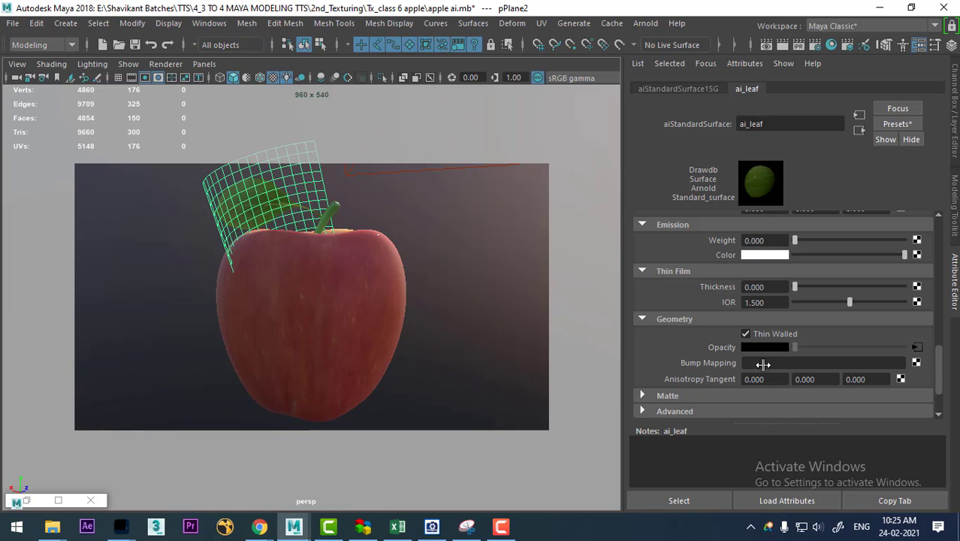
Attach a File node to Bump Mapping loading apple leaf_bump.jpg, then show the bump node.
left_click(916, 362)
left_click(461, 300)
left_click(925, 230)
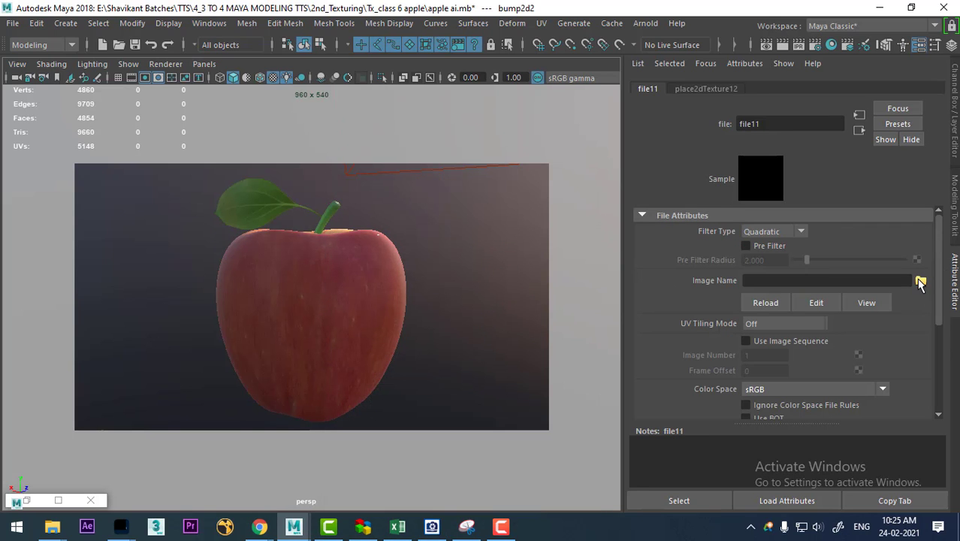
left_click(920, 280)
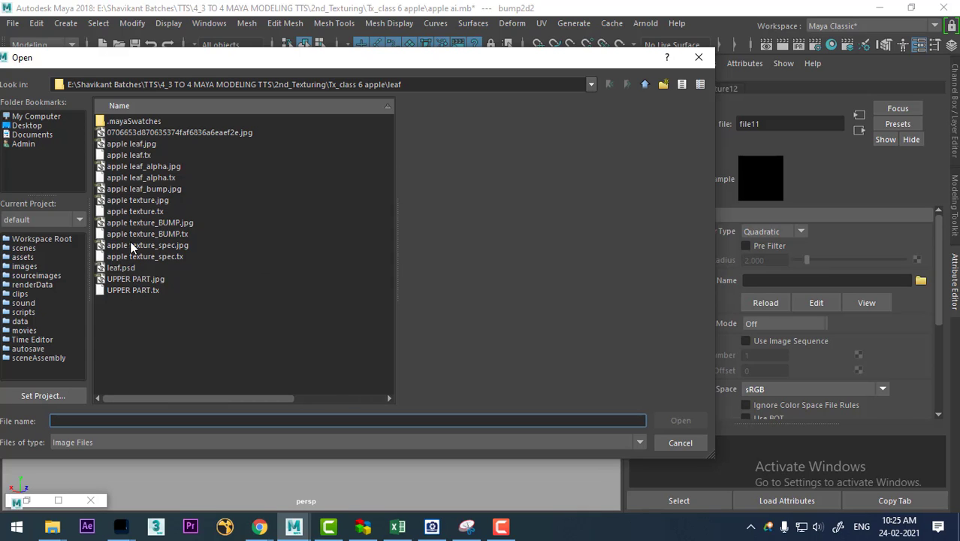
left_click(129, 156)
left_click(129, 148)
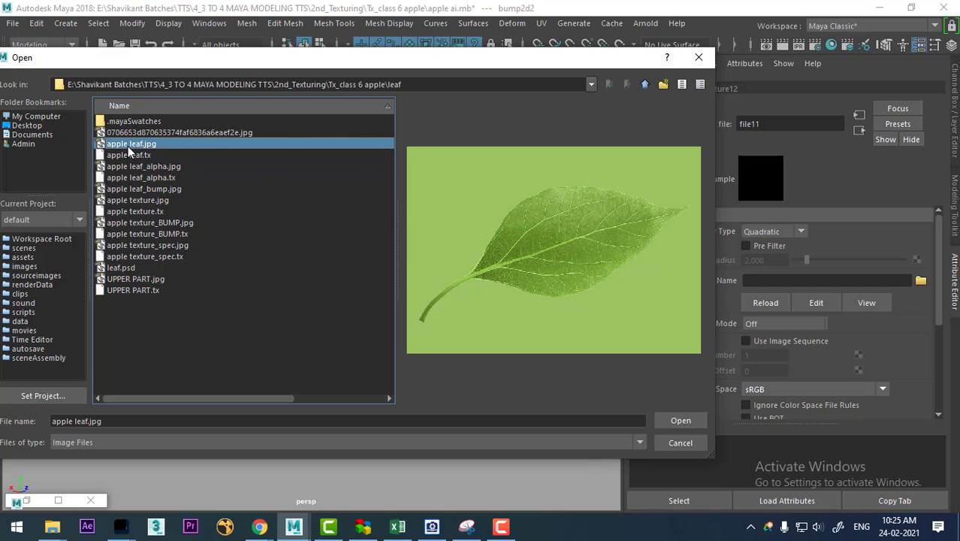
left_click(153, 189)
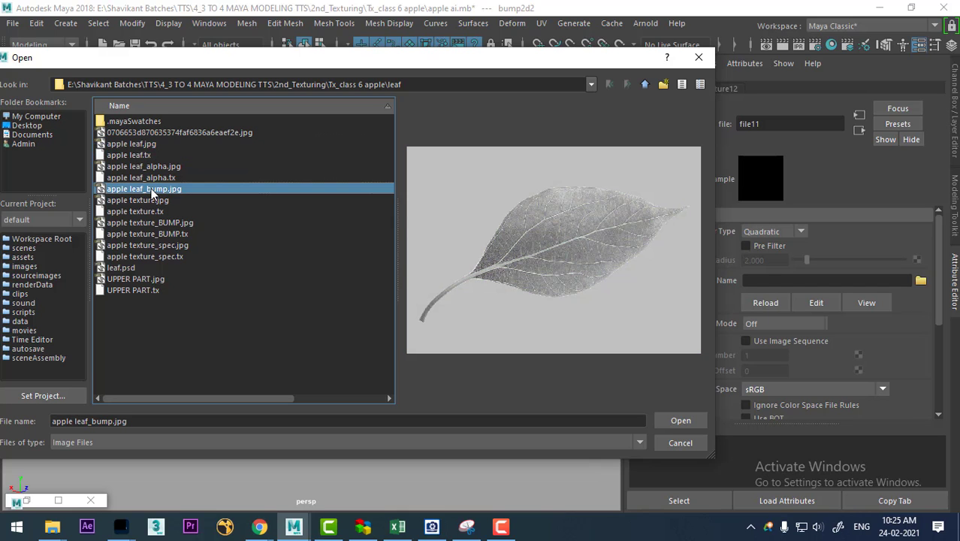
double_click(152, 190)
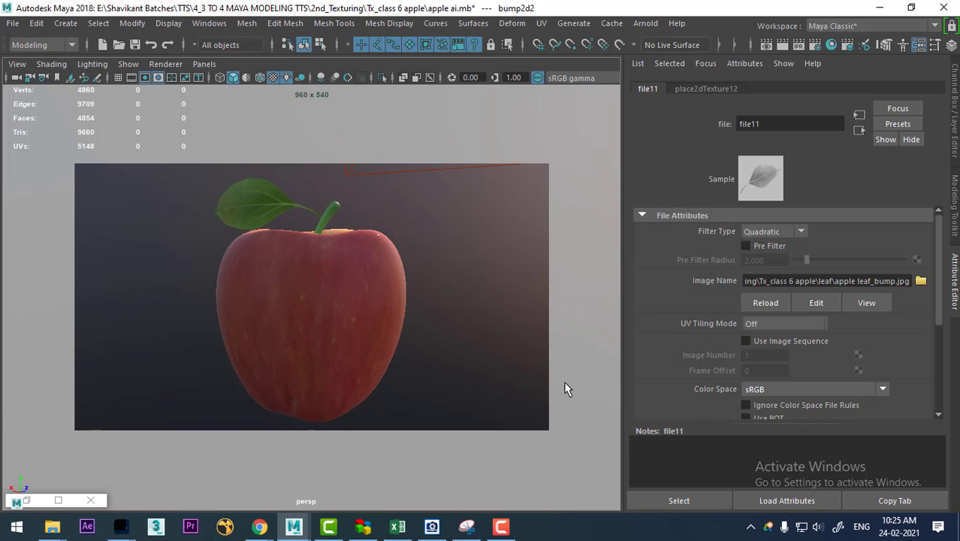
left_click(858, 130)
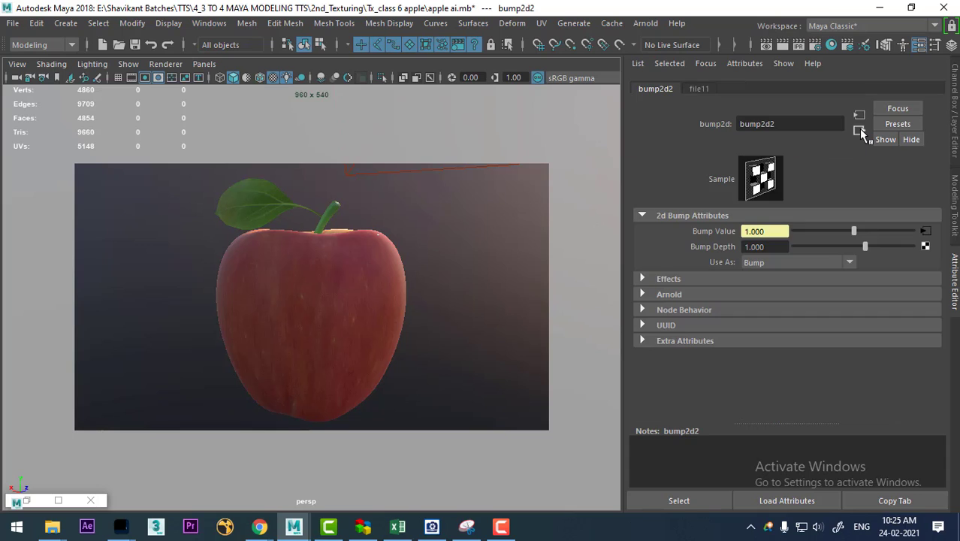
Set the leaf's bump2d2 Bump Depth to 0.050, render, and compare with the stored snapshot.
left_click(772, 250)
type("0.05")
key("Return")
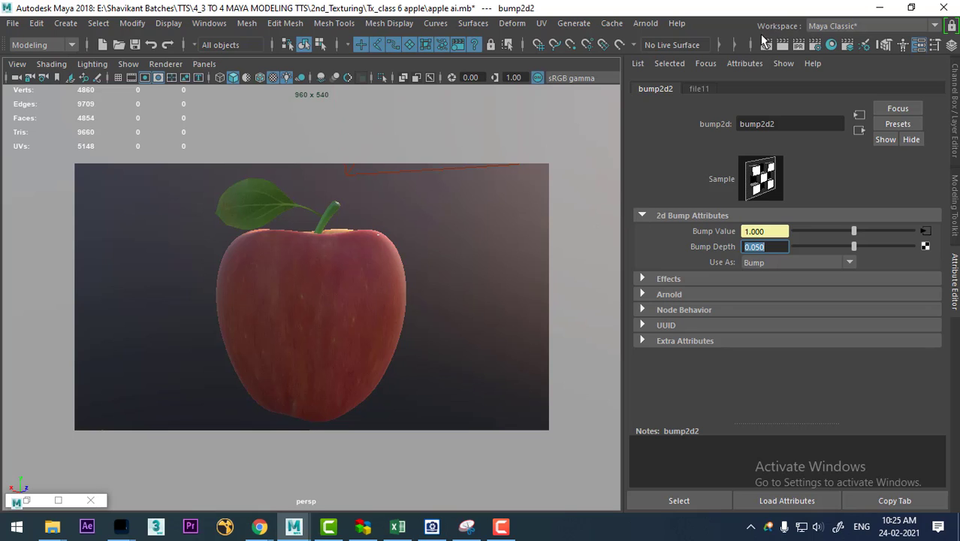
left_click(766, 45)
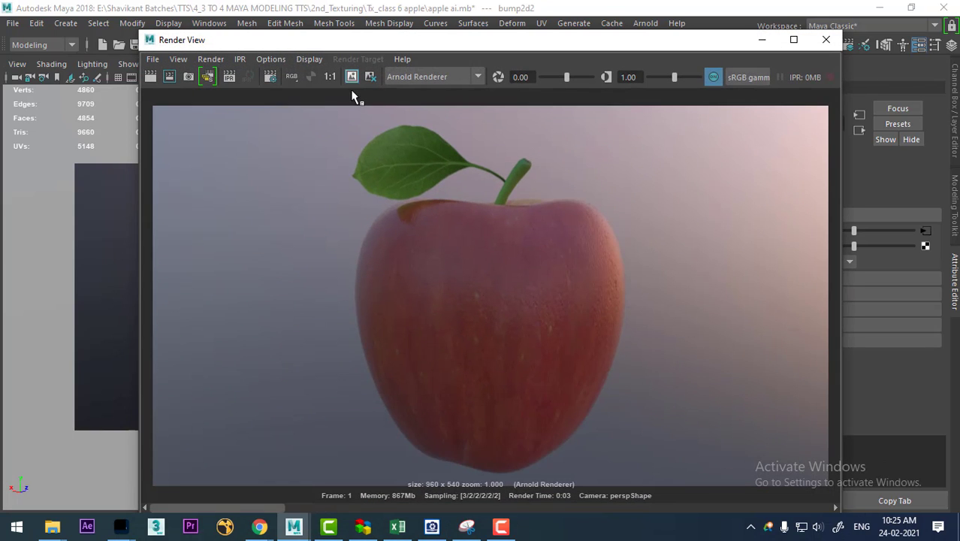
left_click(150, 78)
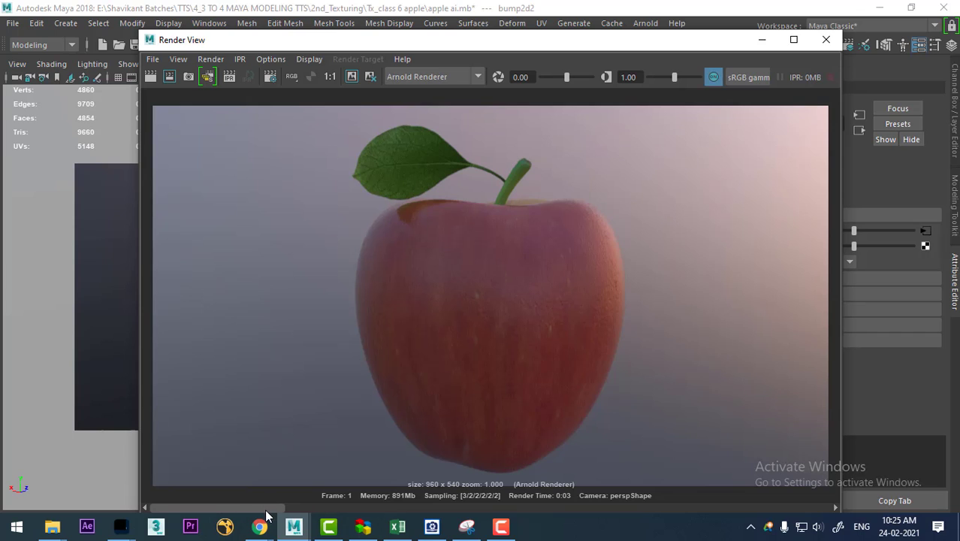
left_click(364, 510)
Make the leaf's Bump Depth negative at -0.050.
scroll(320, 511, "up", 1)
left_click_drag(643, 42, 444, 74)
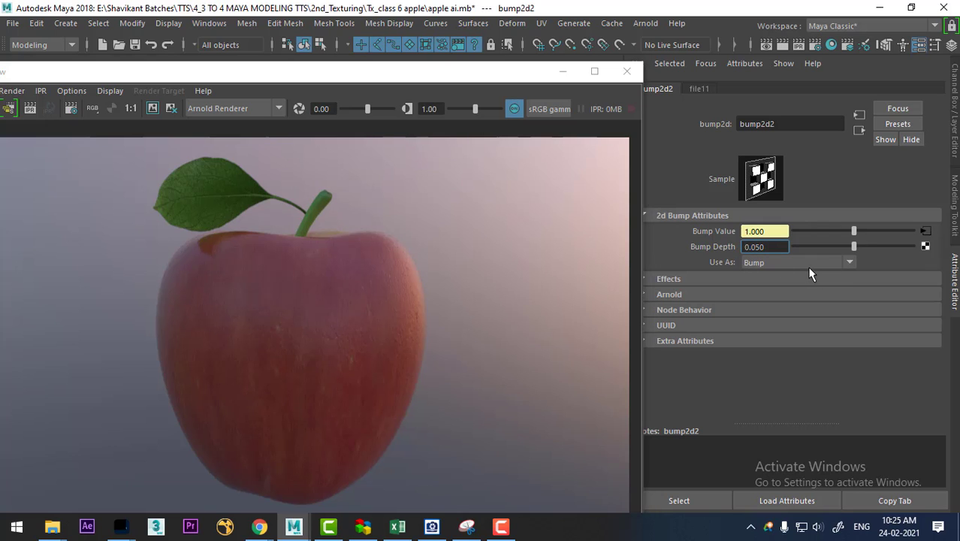
type("-")
key("Return")
left_click_drag(142, 78, 362, 62)
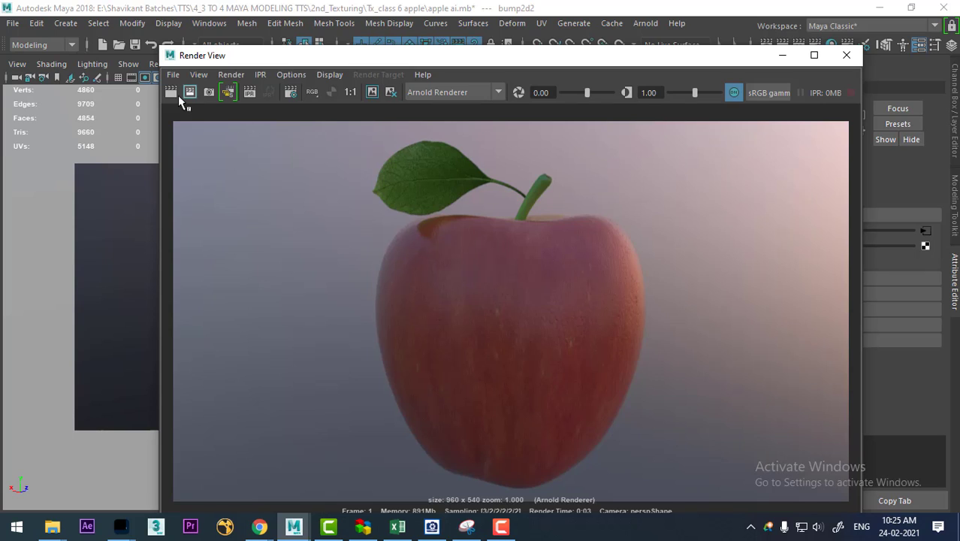
Set Bump Depth to -0.020 and region-render just the leaf area.
left_click(190, 92)
left_click_drag(613, 61, 421, 75)
type("-0.02")
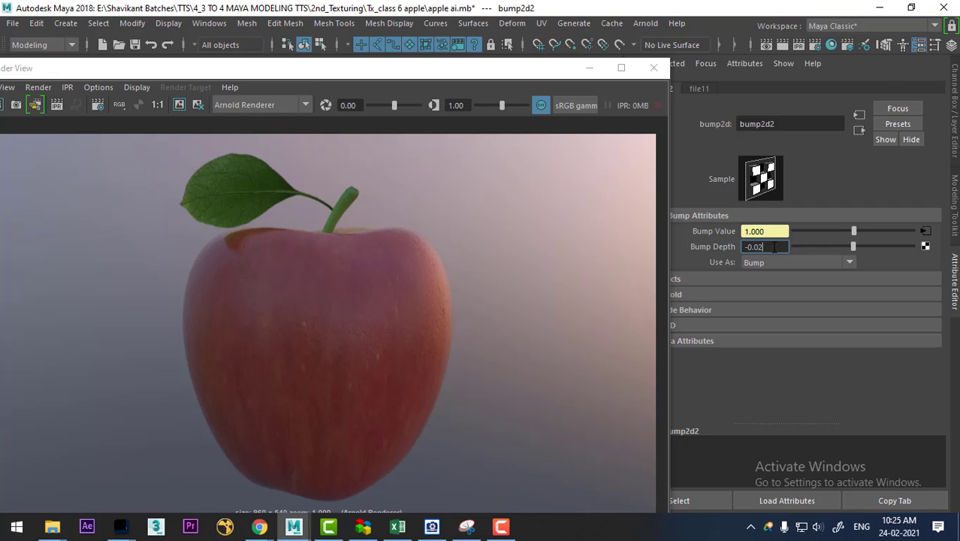
key("Return")
left_click_drag(153, 153, 369, 245)
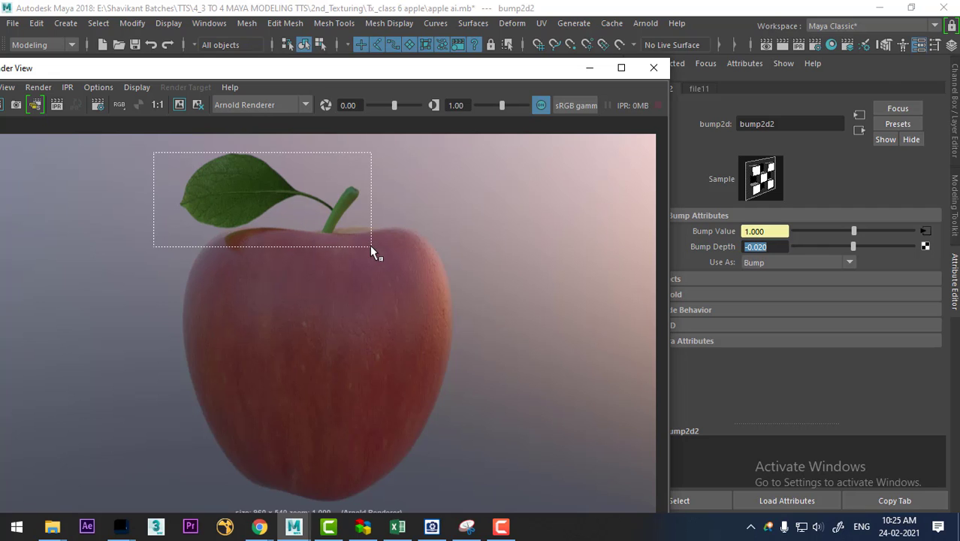
left_click_drag(106, 72, 225, 86)
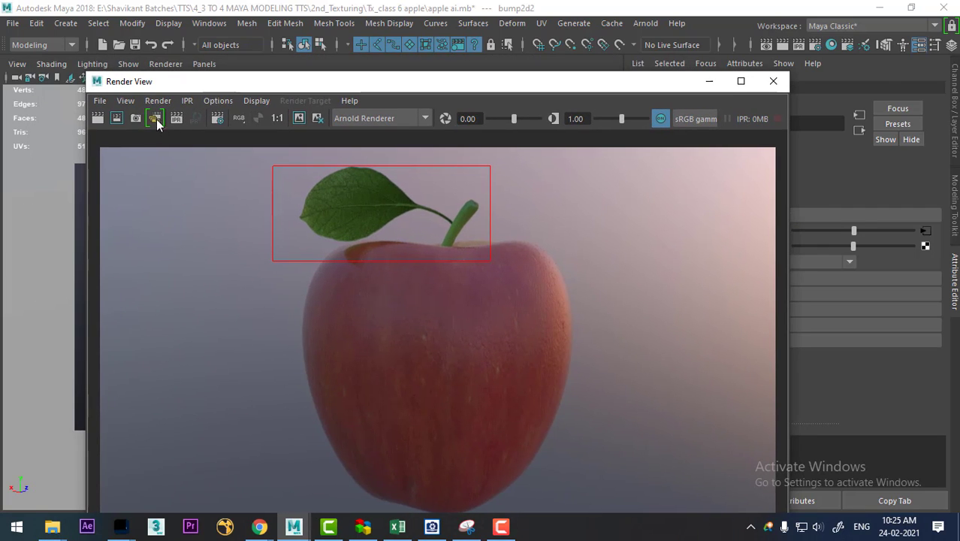
left_click(117, 118)
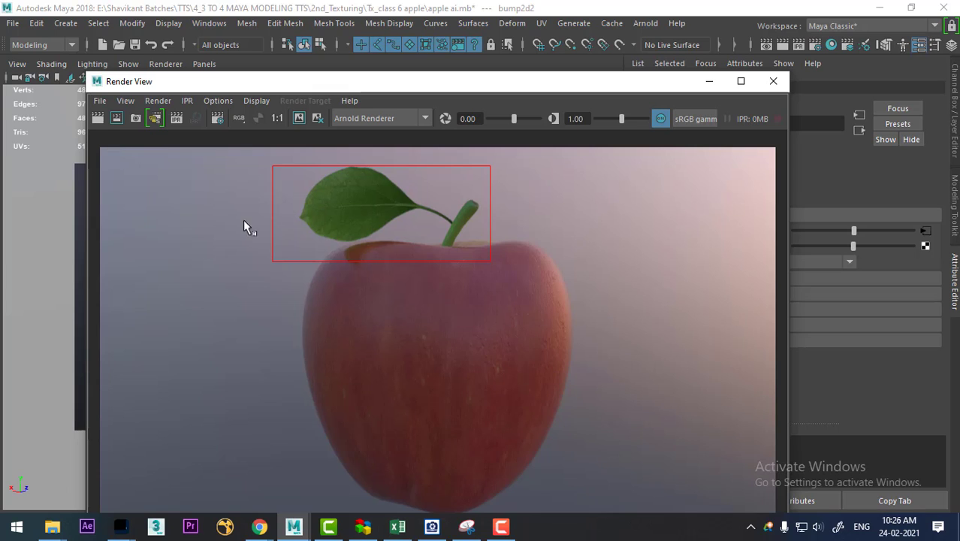
Change Bump Depth to 0.020 and render the whole apple again.
left_click_drag(588, 79, 464, 61)
left_click(748, 251)
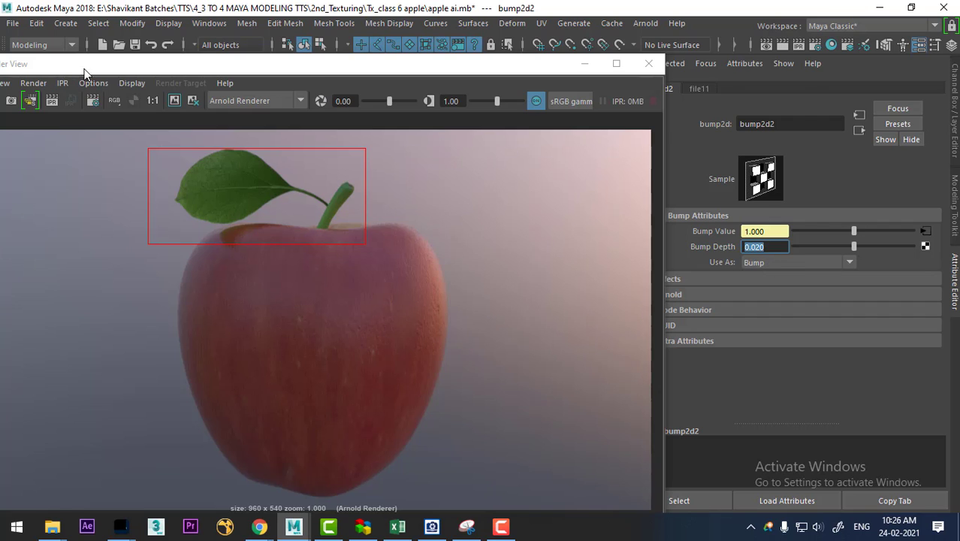
left_click_drag(84, 65, 230, 73)
left_click(118, 109)
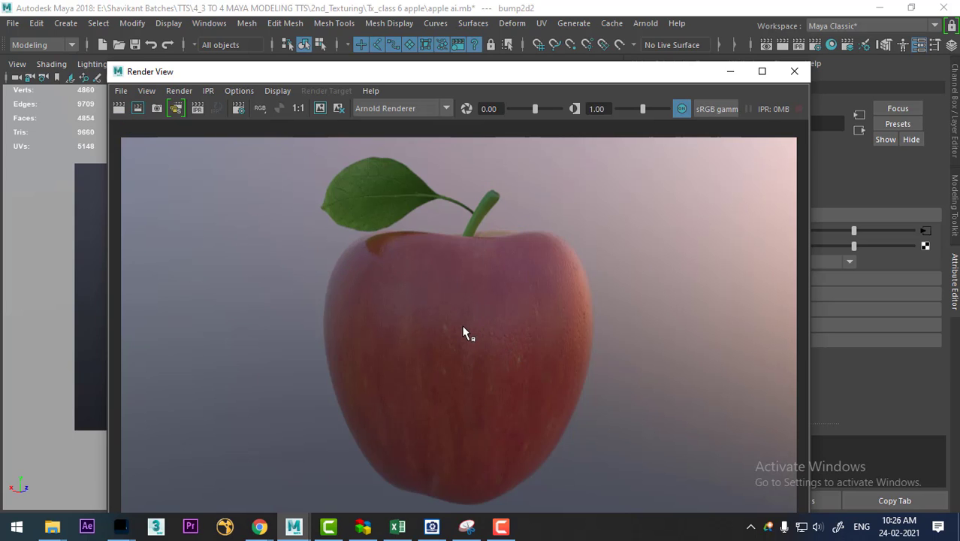
left_click(502, 527)
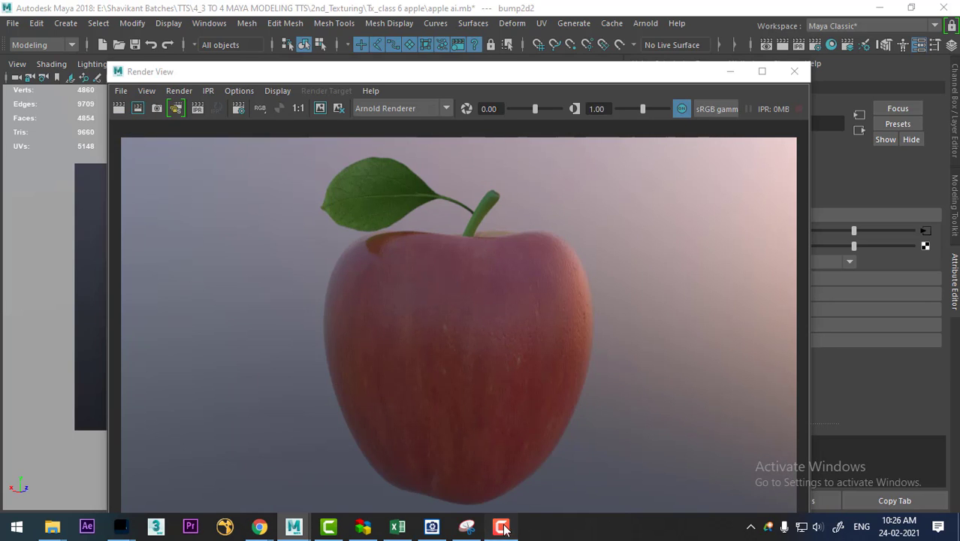